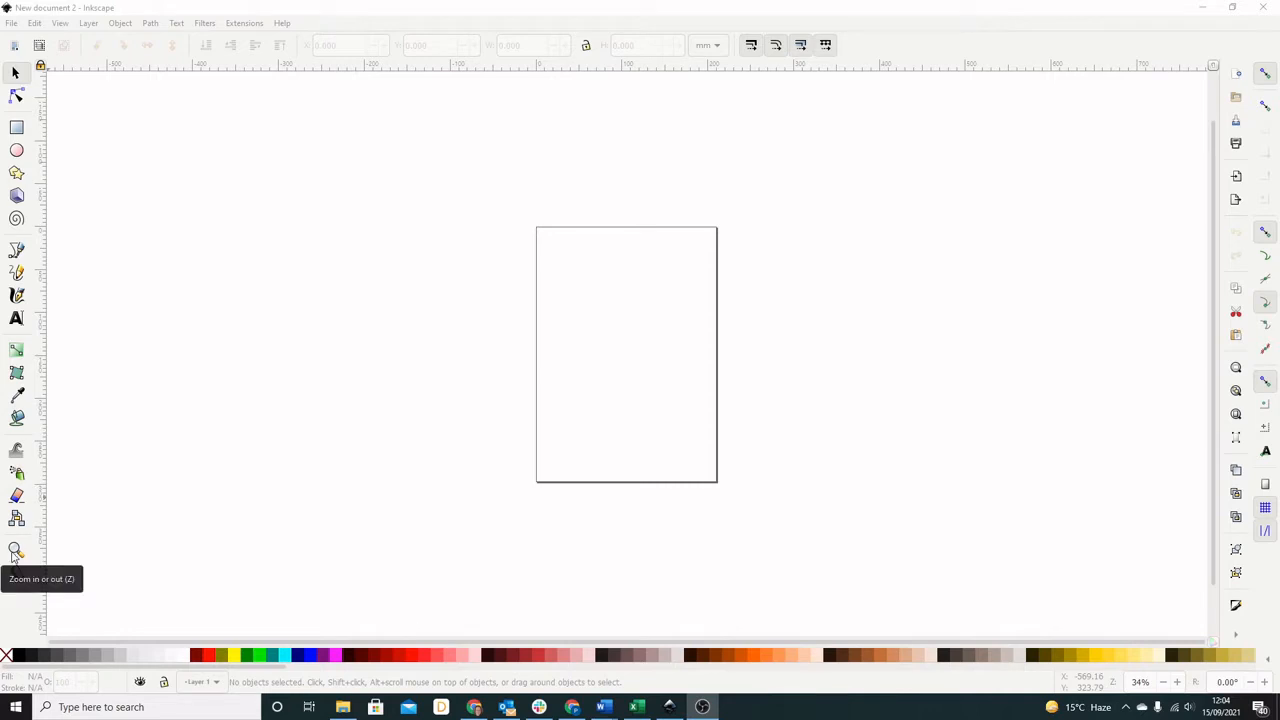
Try the Zoom tool on the page, zooming in and back out repeatedly
click(15, 551)
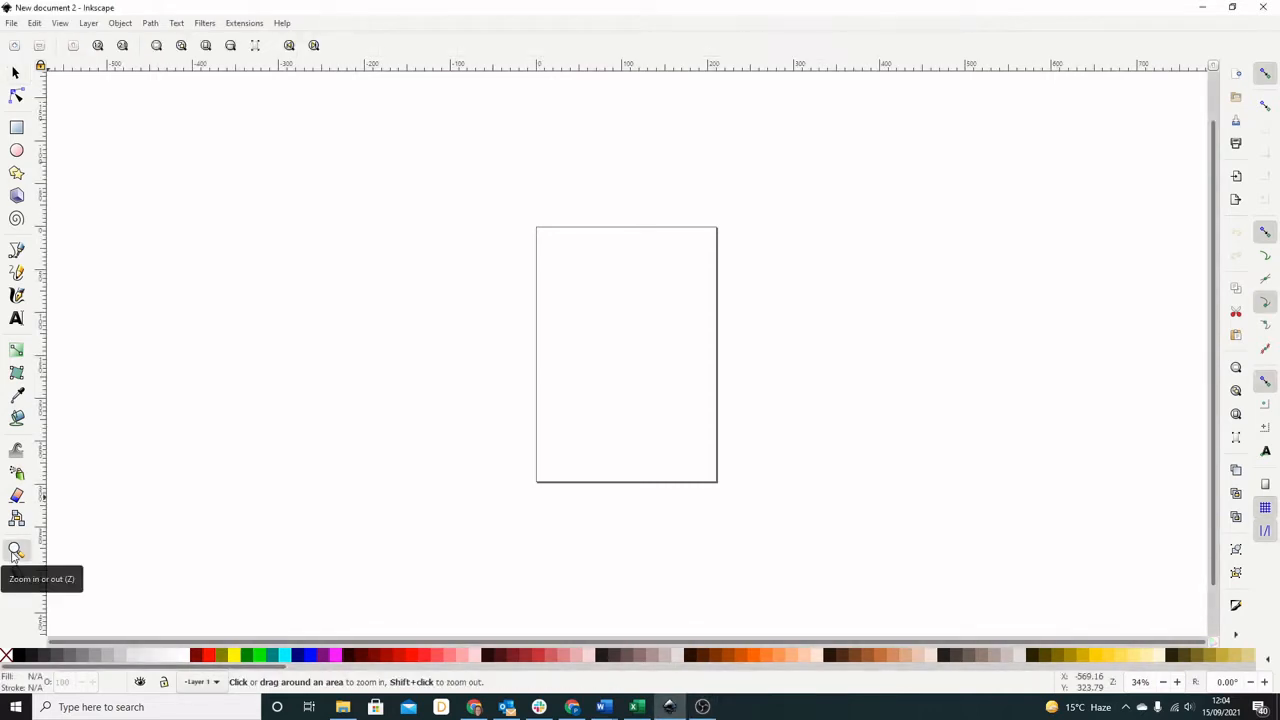
click(641, 299)
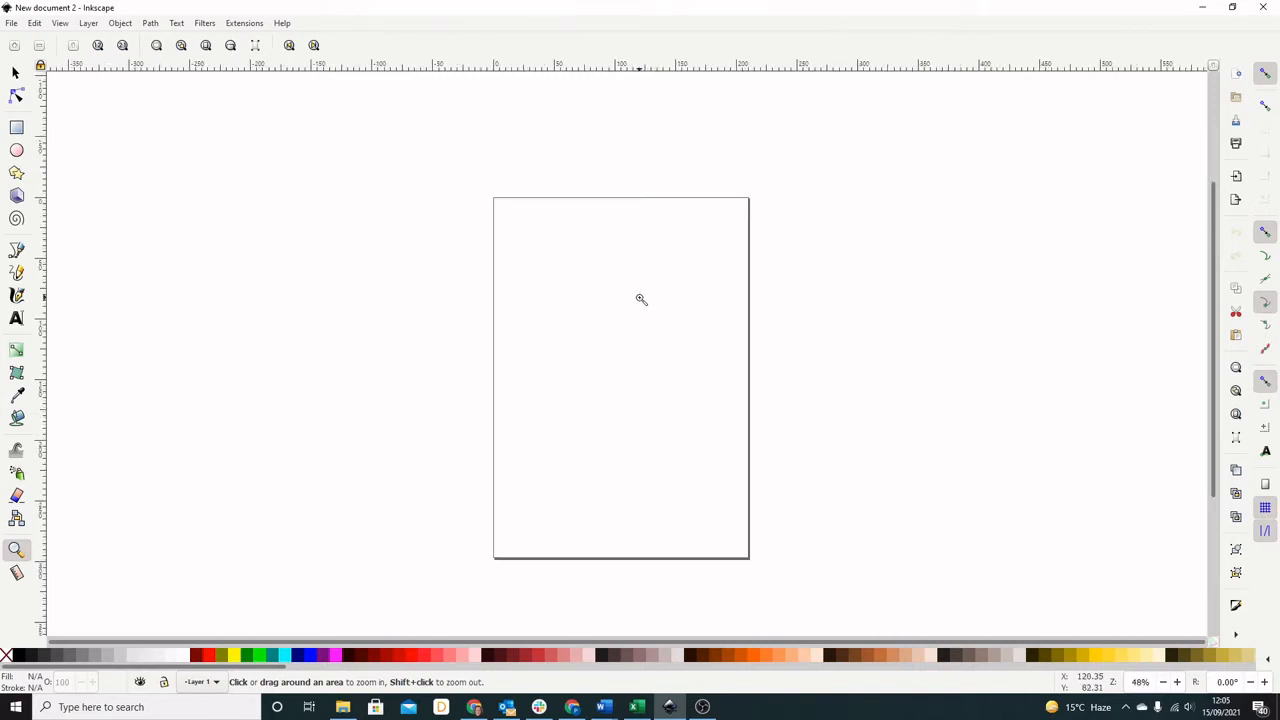
click(641, 299)
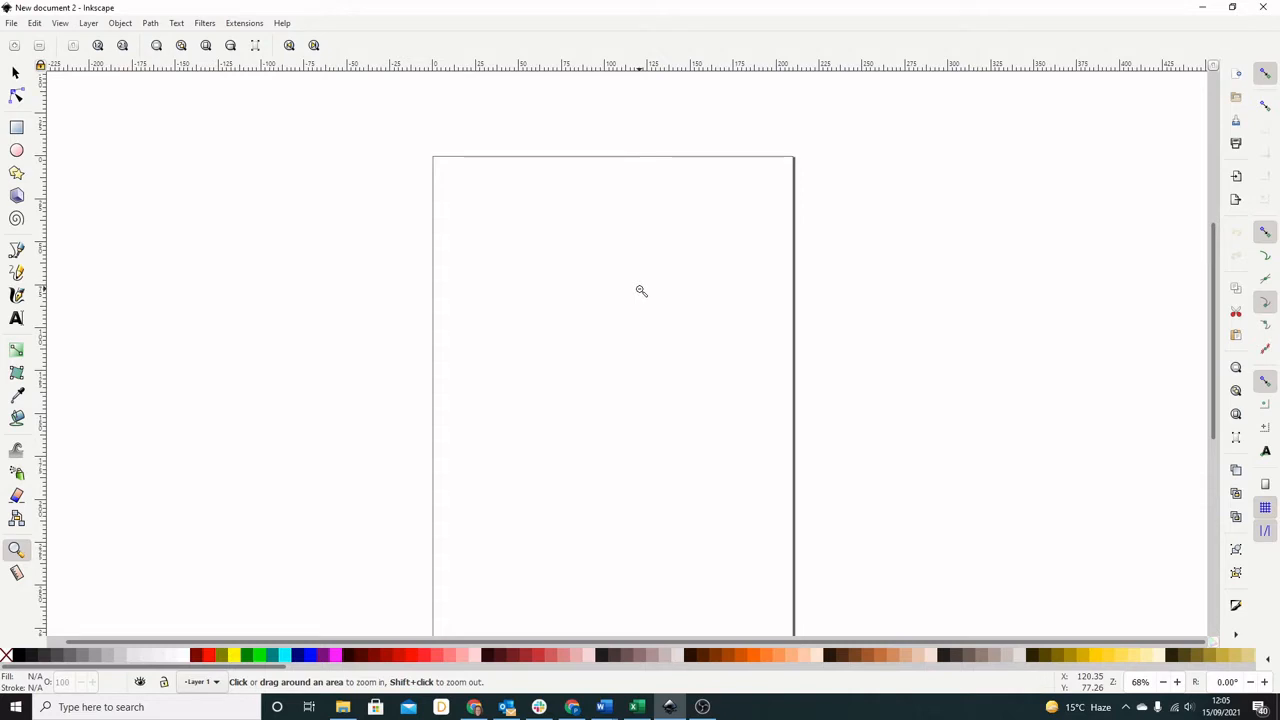
shift+click(641, 290)
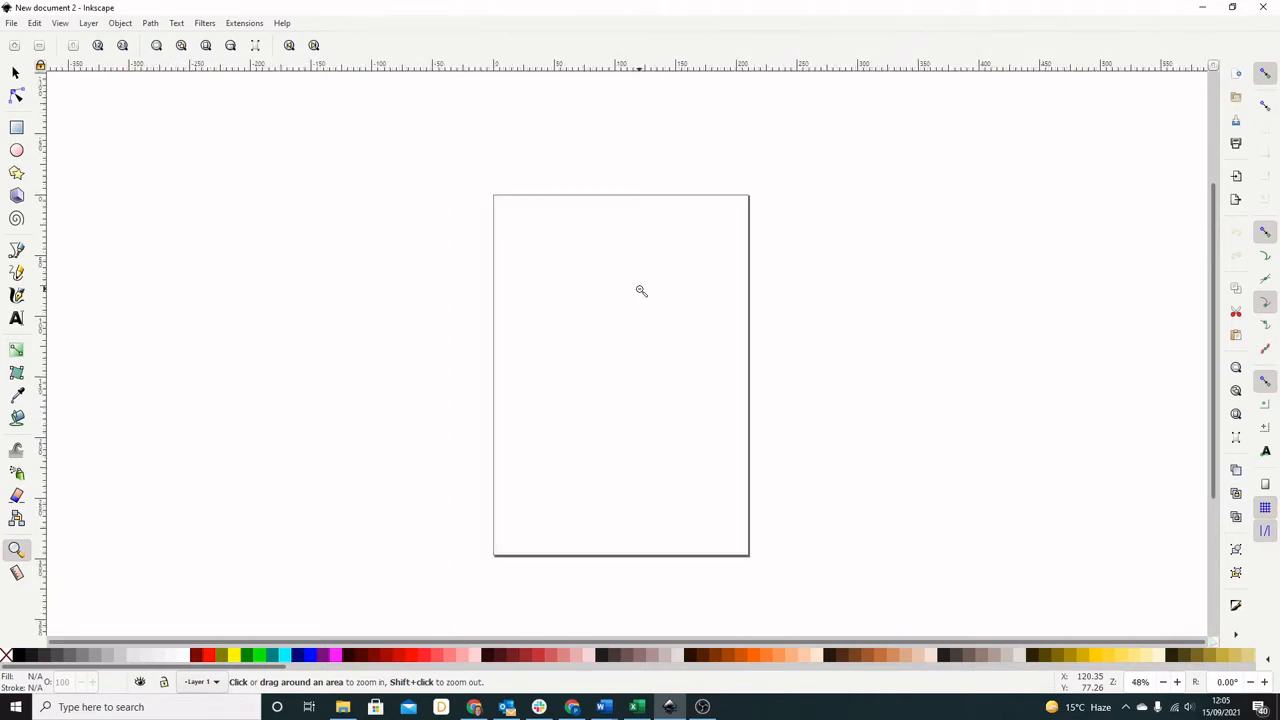
click(641, 290)
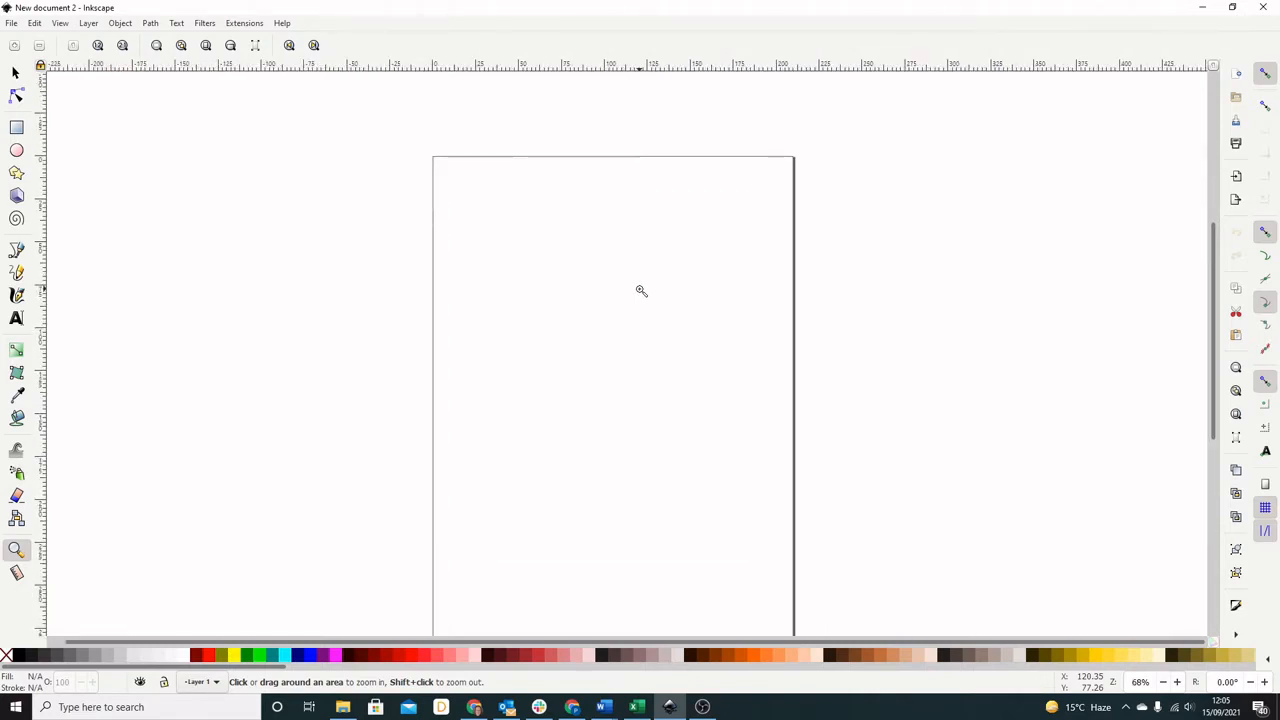
shift+click(641, 290)
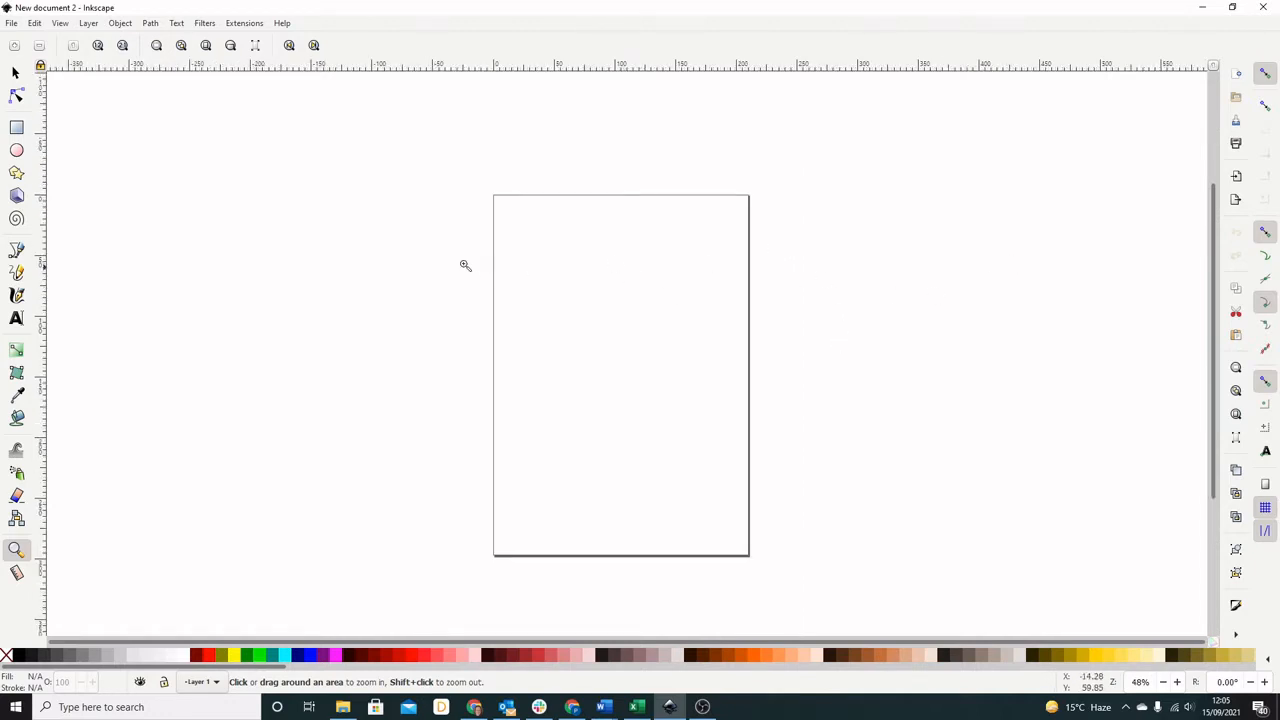
Draw a rectangle about 158 × 136 mm on the page and make its corners sharp
click(16, 128)
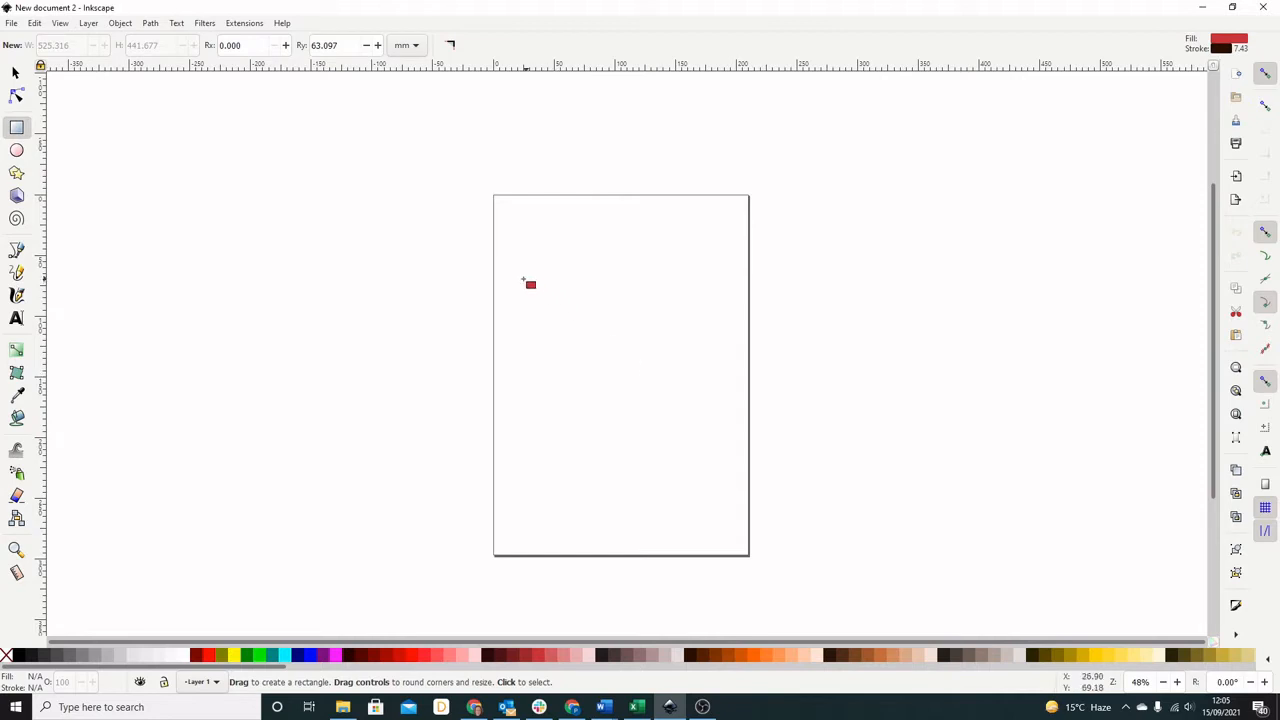
drag(521, 279, 714, 444)
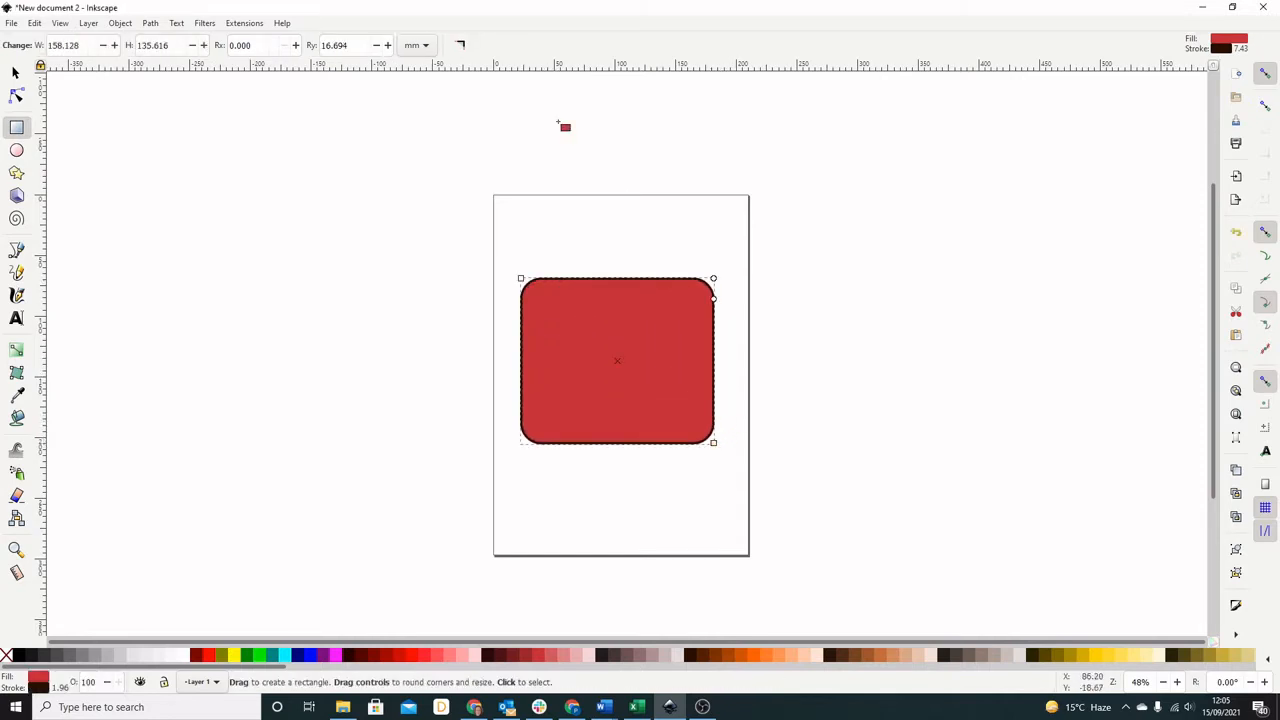
click(460, 47)
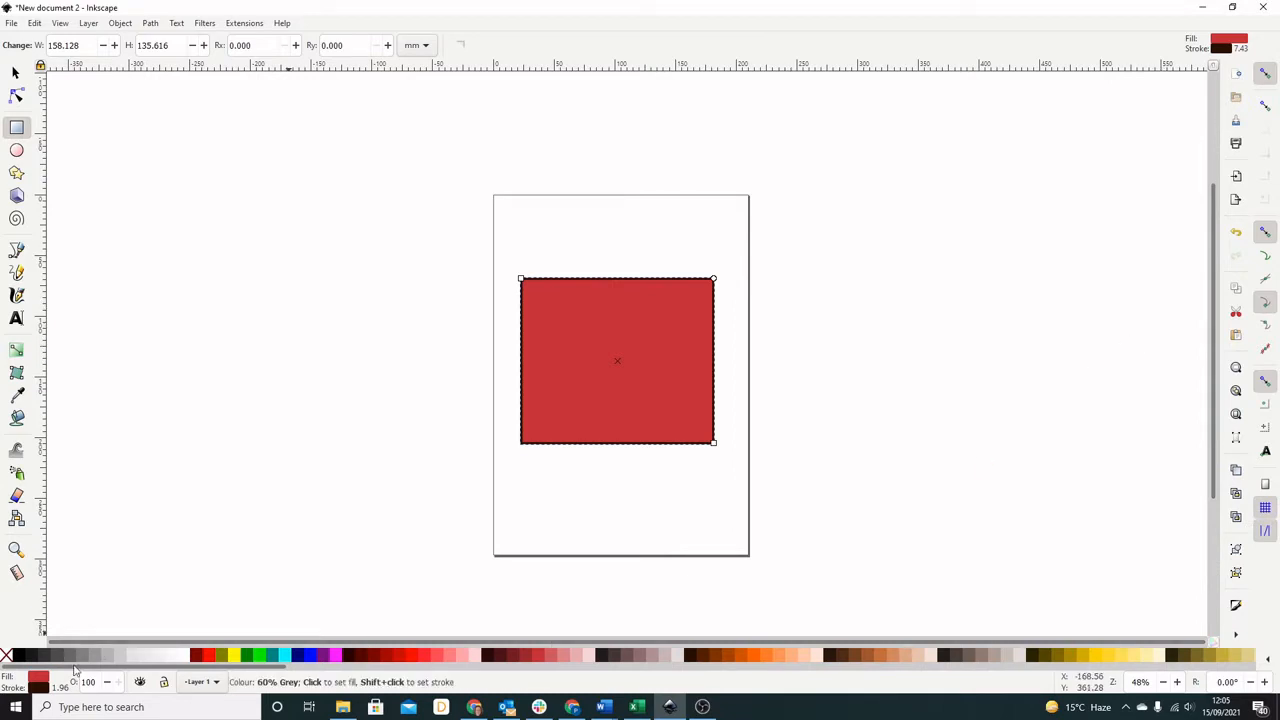
Fill the rectangle with navy, and recolour its fill to magenta
click(299, 662)
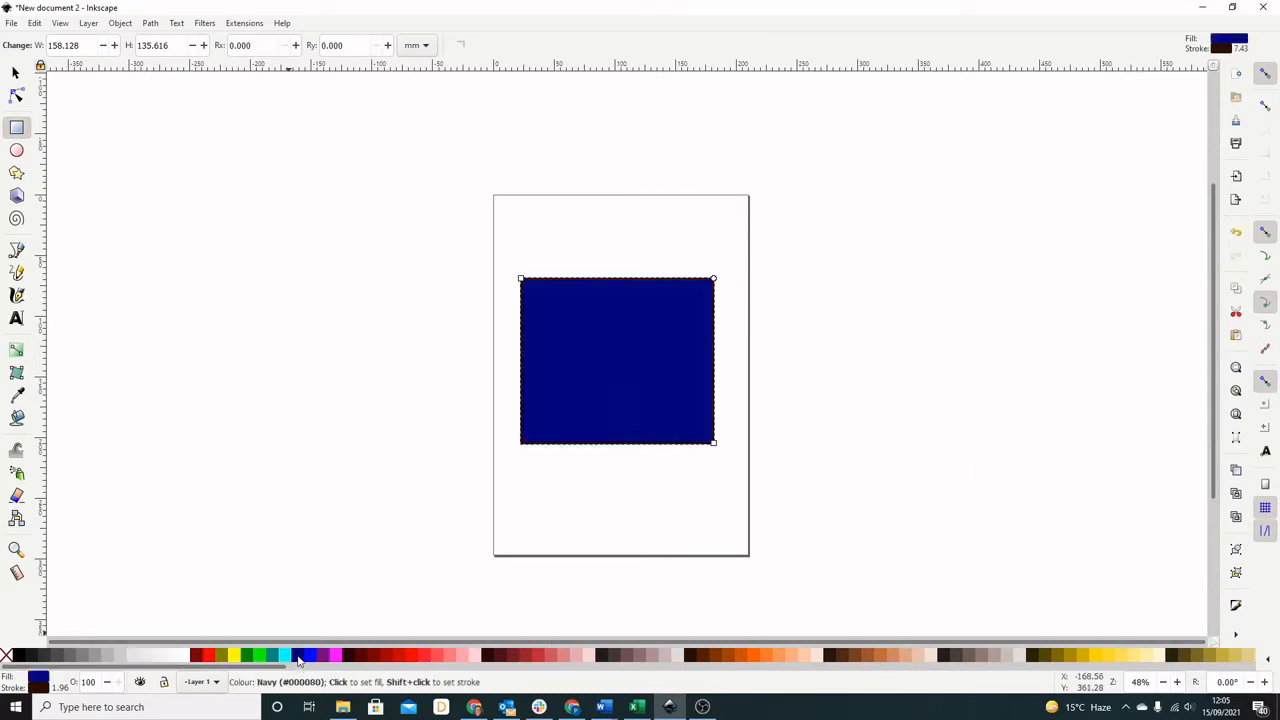
click(1219, 52)
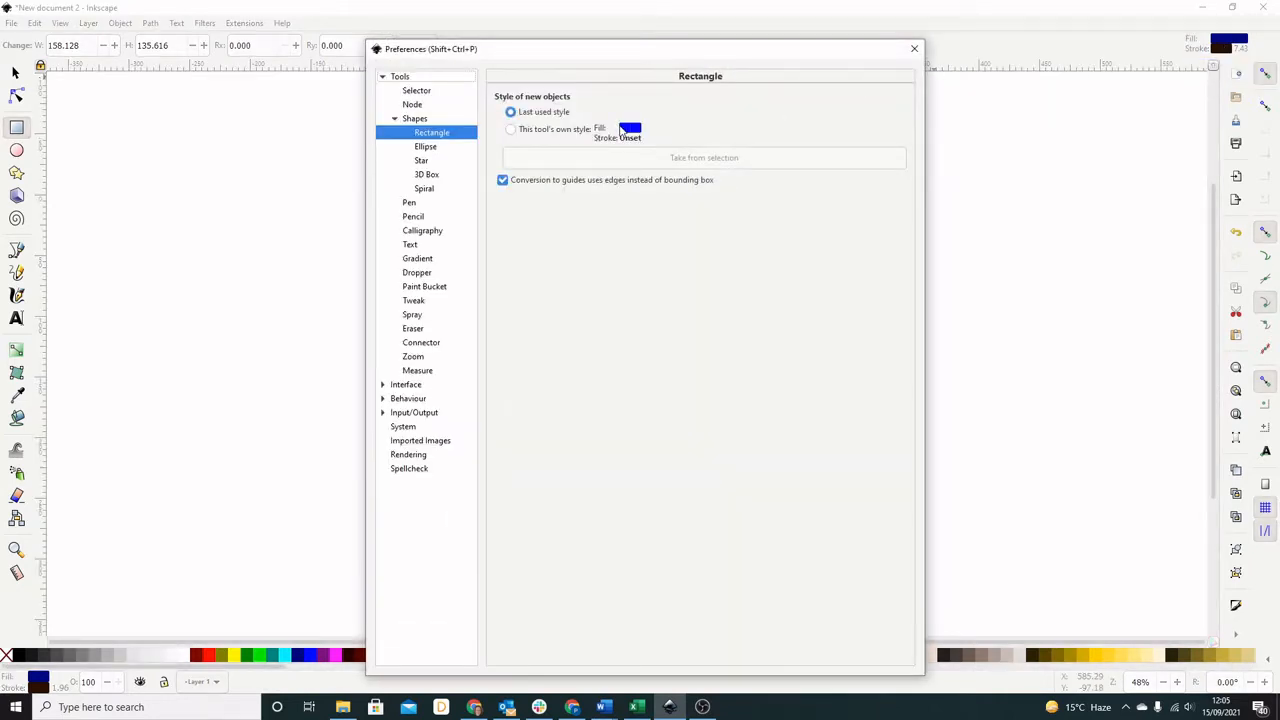
click(914, 48)
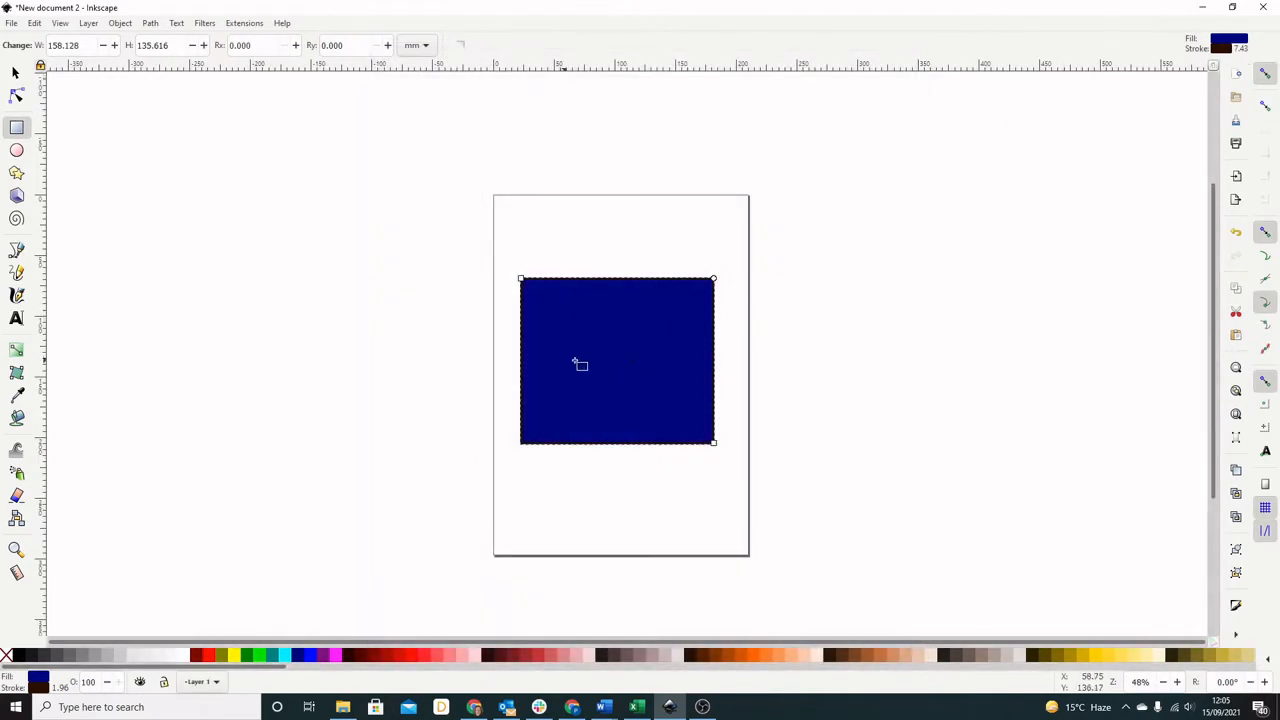
click(335, 657)
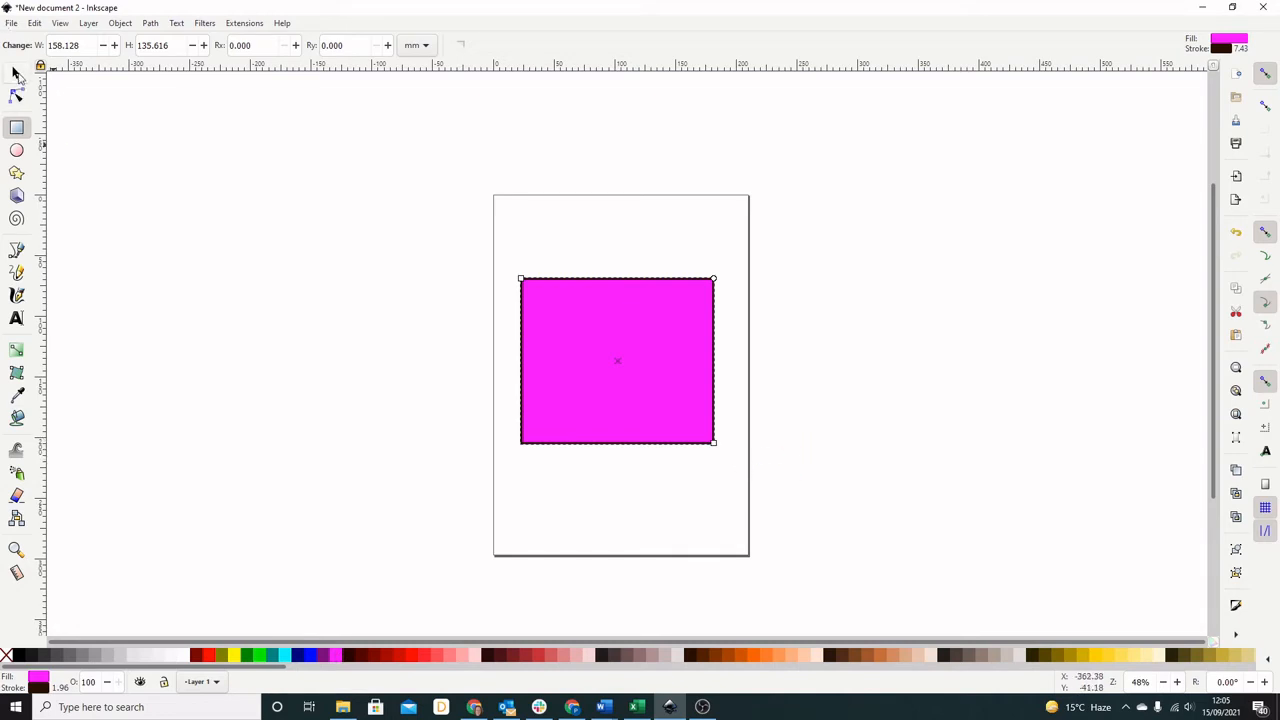
Lower the rectangle's upper edge so that its overall height is about 122 mm
click(15, 74)
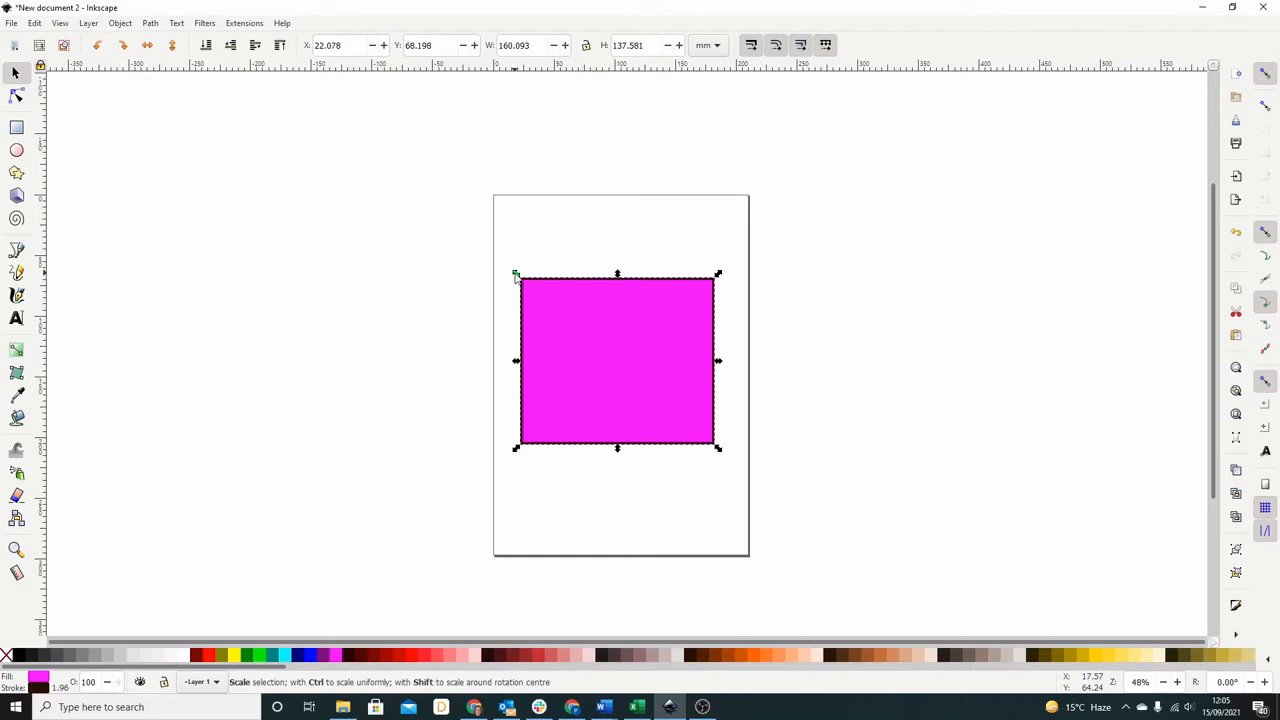
mouse_move(516, 275)
mouse_down()
mouse_move(574, 337)
mouse_move(517, 277)
mouse_move(543, 309)
mouse_move(520, 290)
mouse_up()
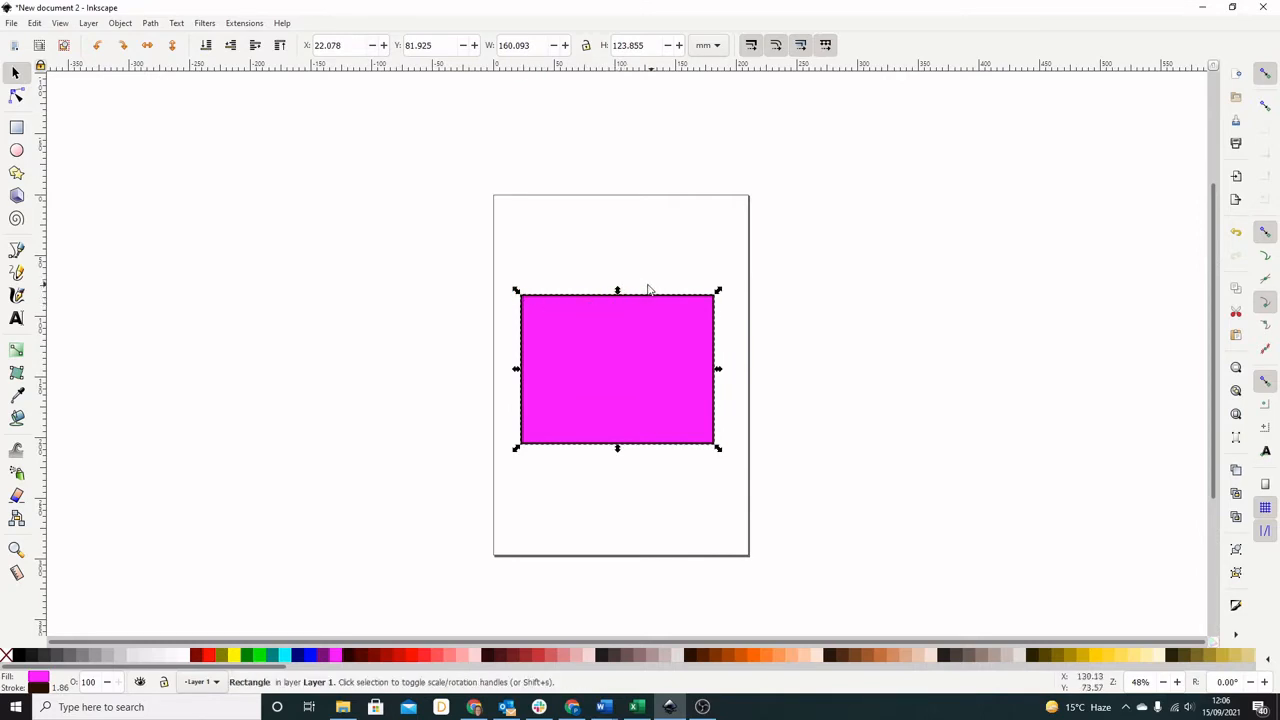
mouse_move(617, 290)
mouse_down()
mouse_move(617, 243)
mouse_move(617, 292)
mouse_up()
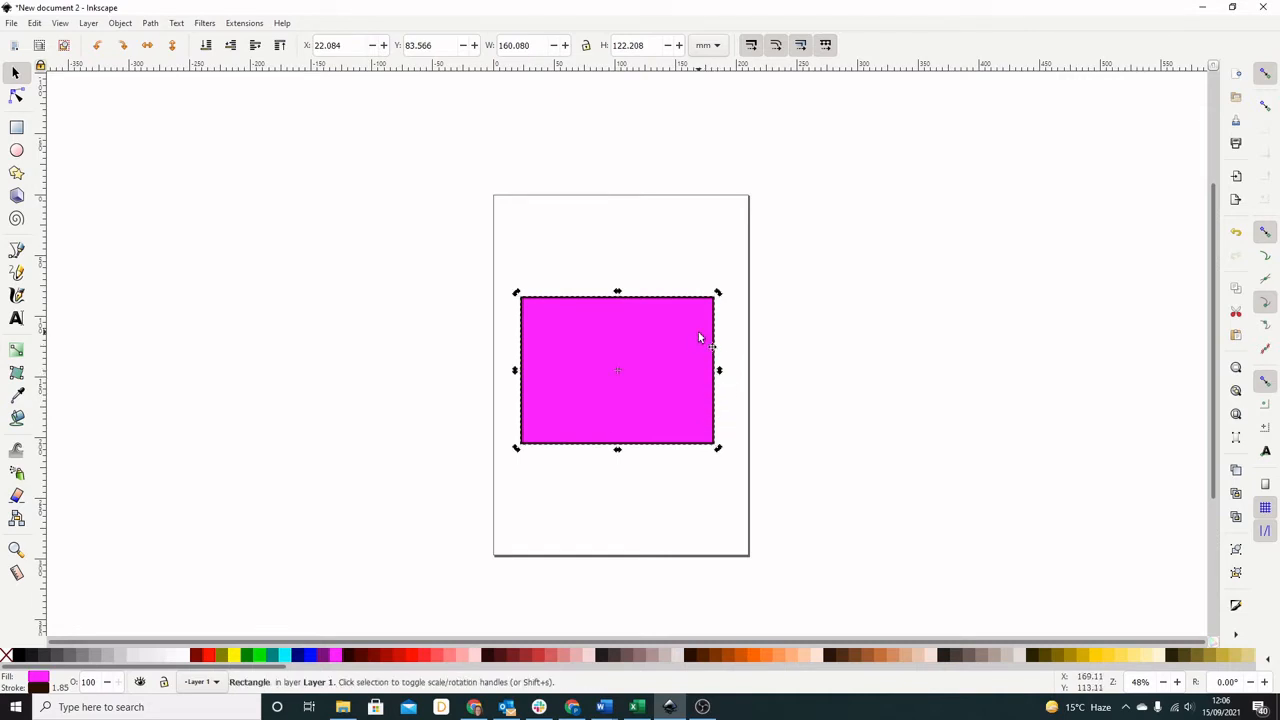
Rotate the magenta rectangle slightly counter-clockwise by about 0.7°
click(700, 338)
mouse_move(717, 292)
mouse_down()
mouse_move(729, 355)
mouse_move(714, 297)
mouse_up()
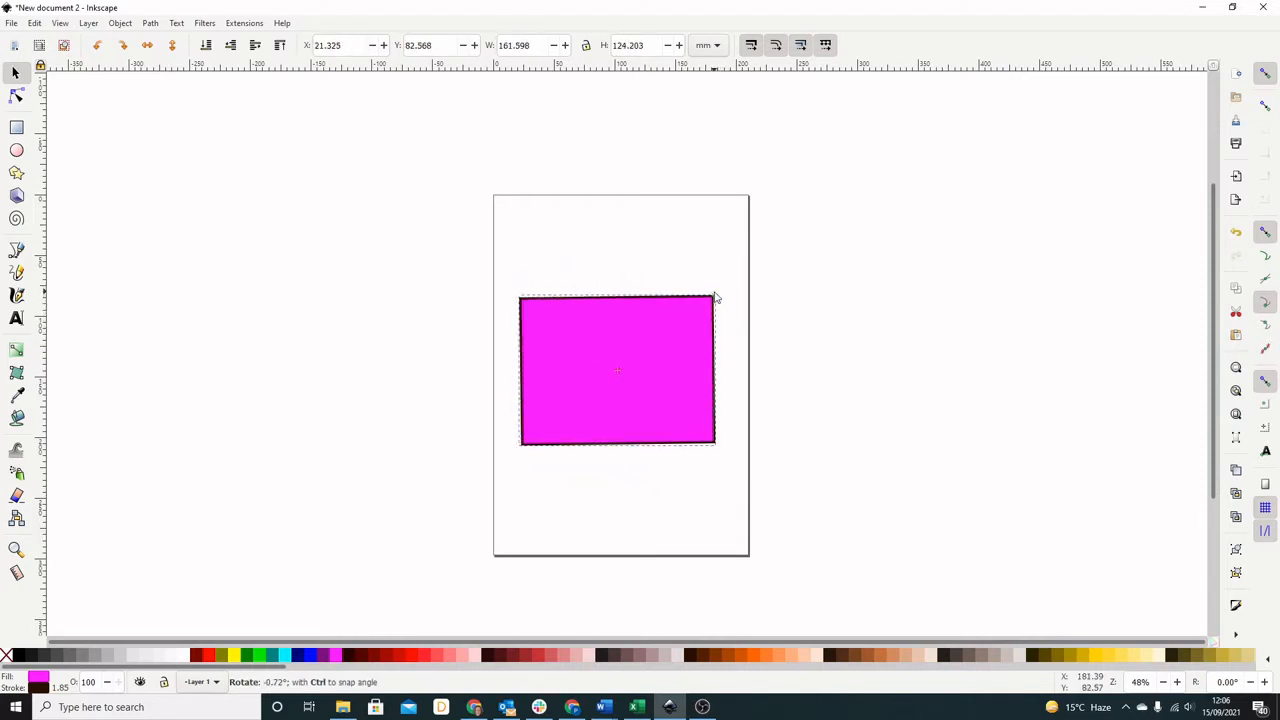
click(700, 328)
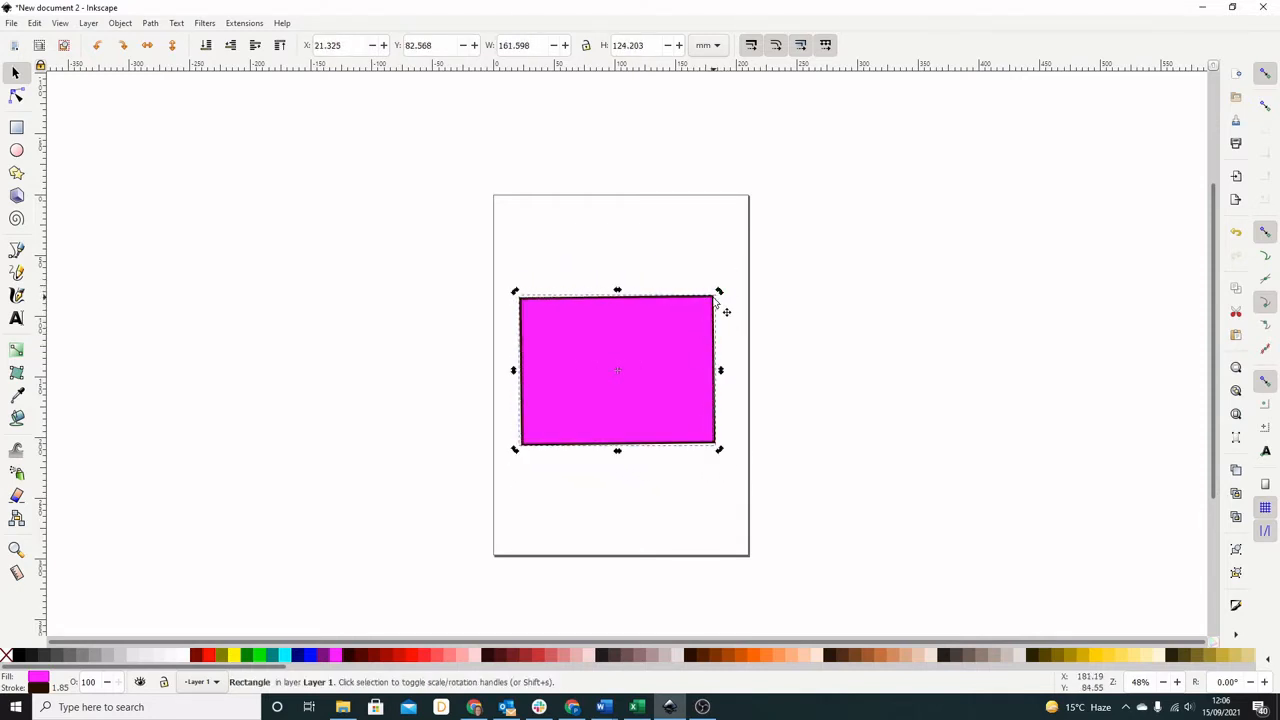
click(695, 326)
Round the corners of the magenta rectangle using the Rectangle tool
key(r)
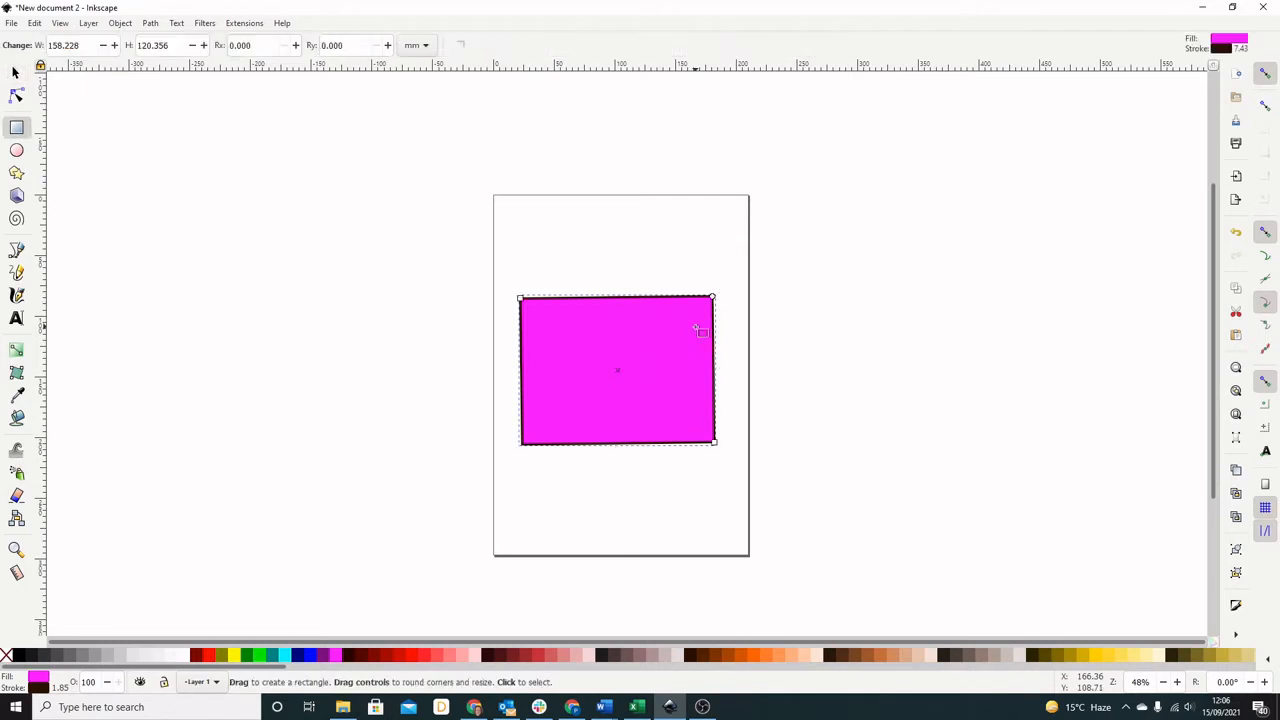
click(15, 73)
click(16, 130)
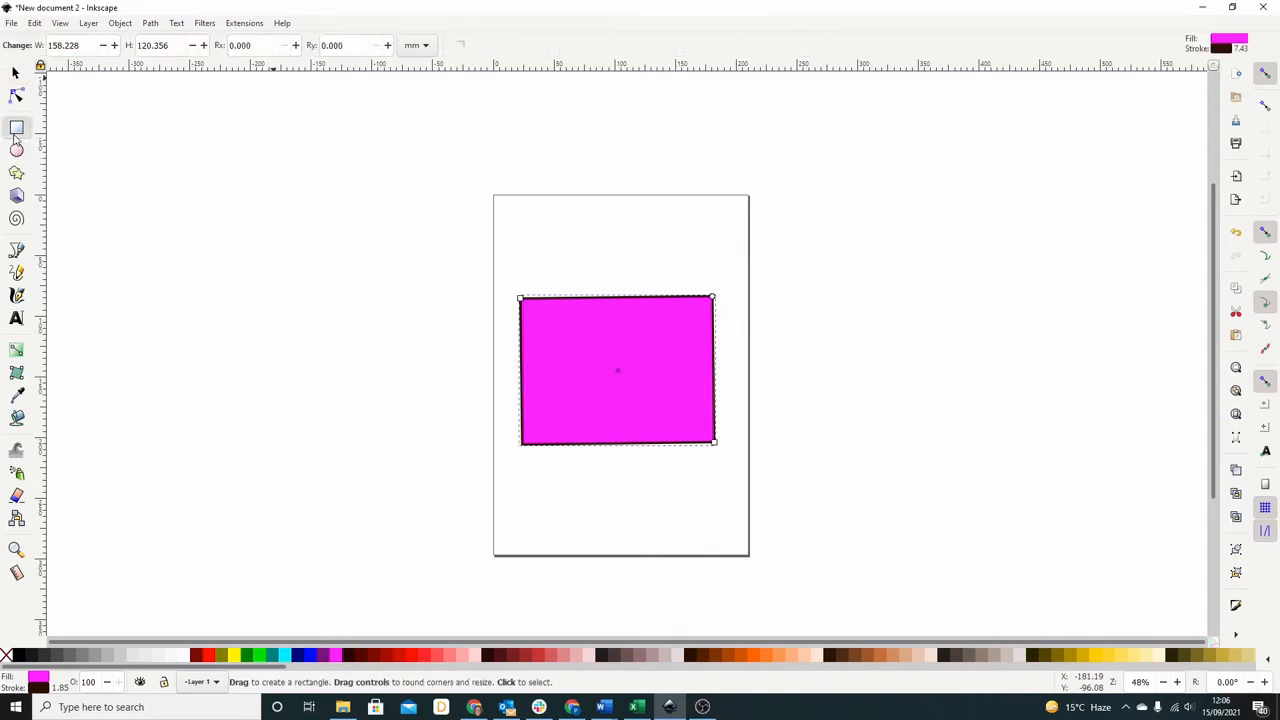
click(15, 73)
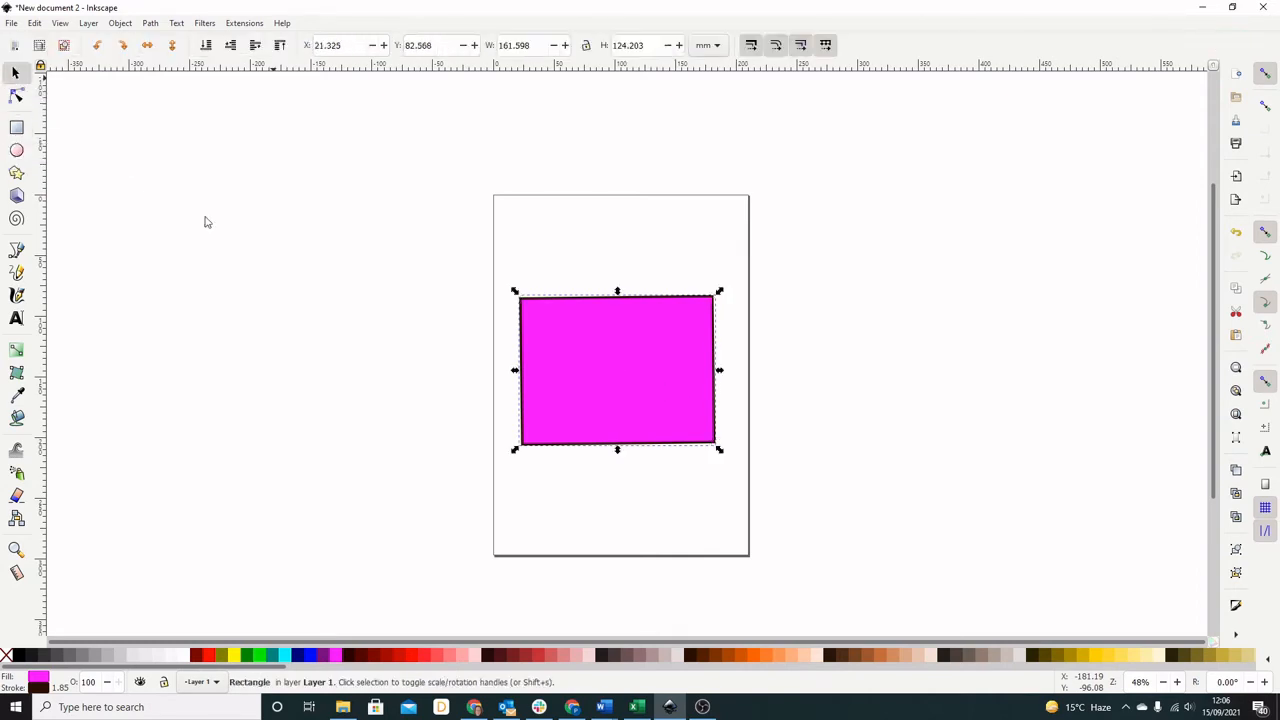
key(r)
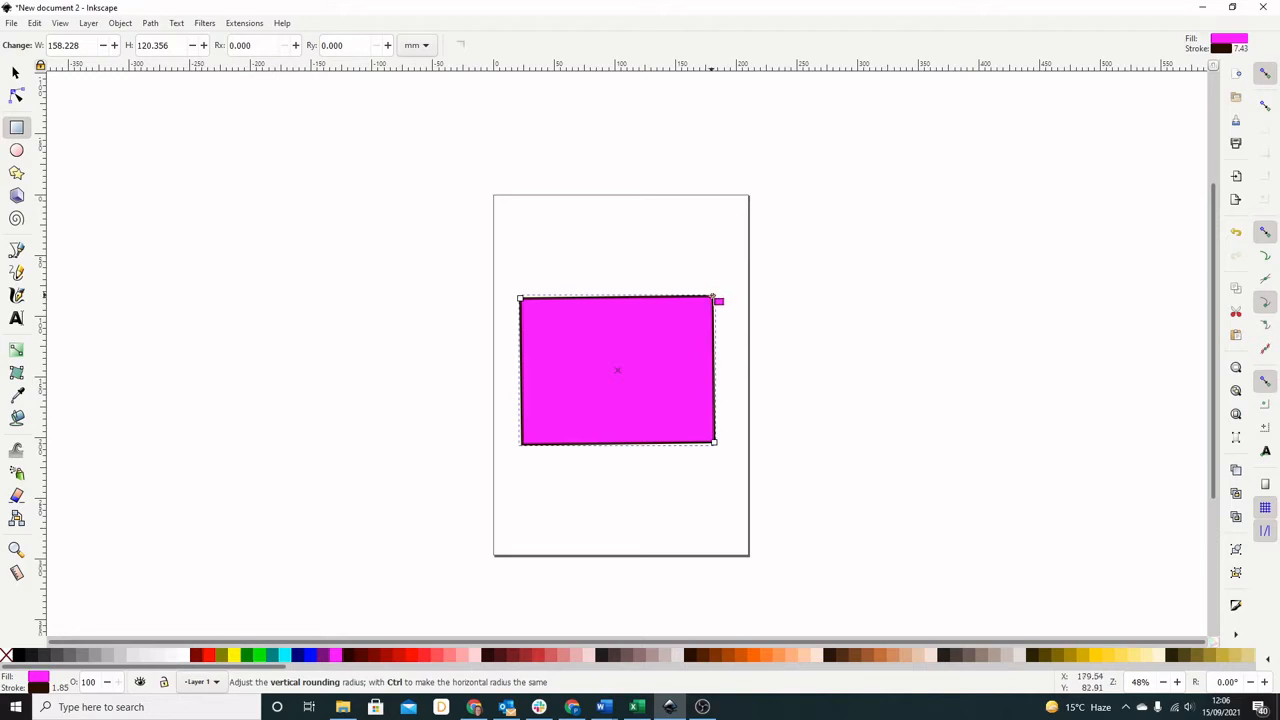
mouse_move(711, 298)
mouse_down()
mouse_move(713, 388)
mouse_move(712, 318)
mouse_up()
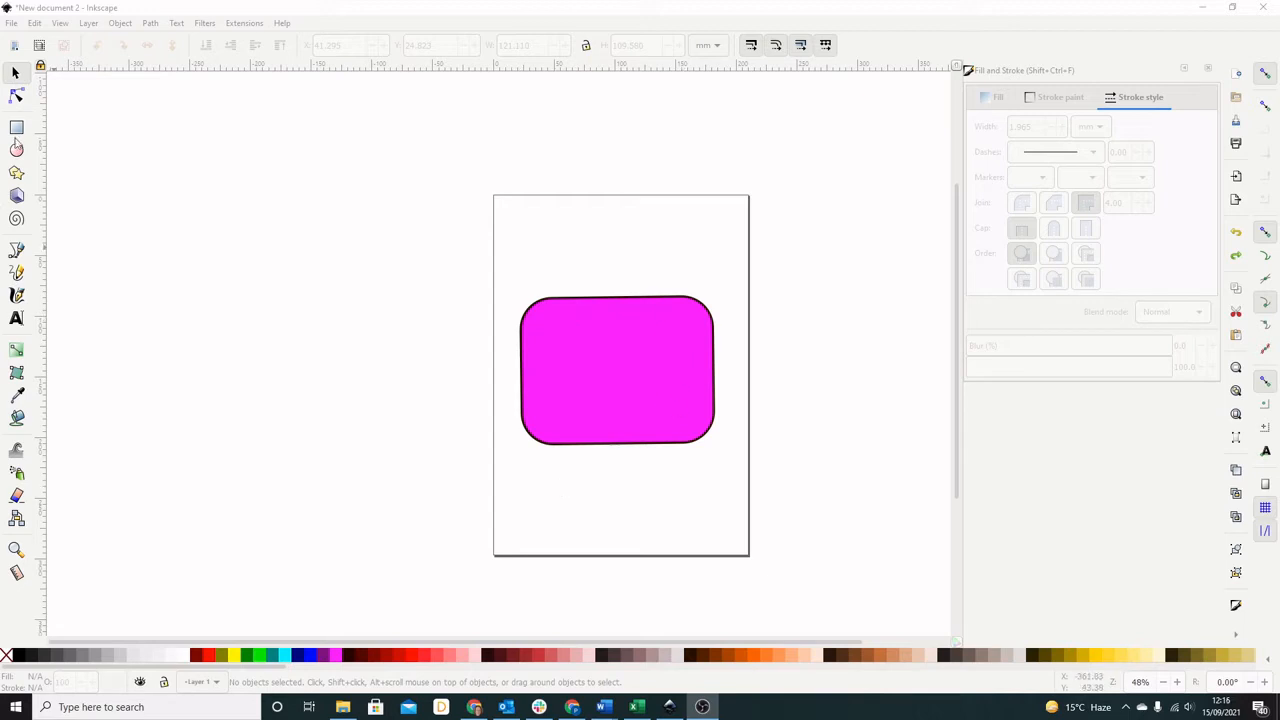
Move the rounded rectangle down to the lower part of the page, at about Y 161 mm
click(625, 368)
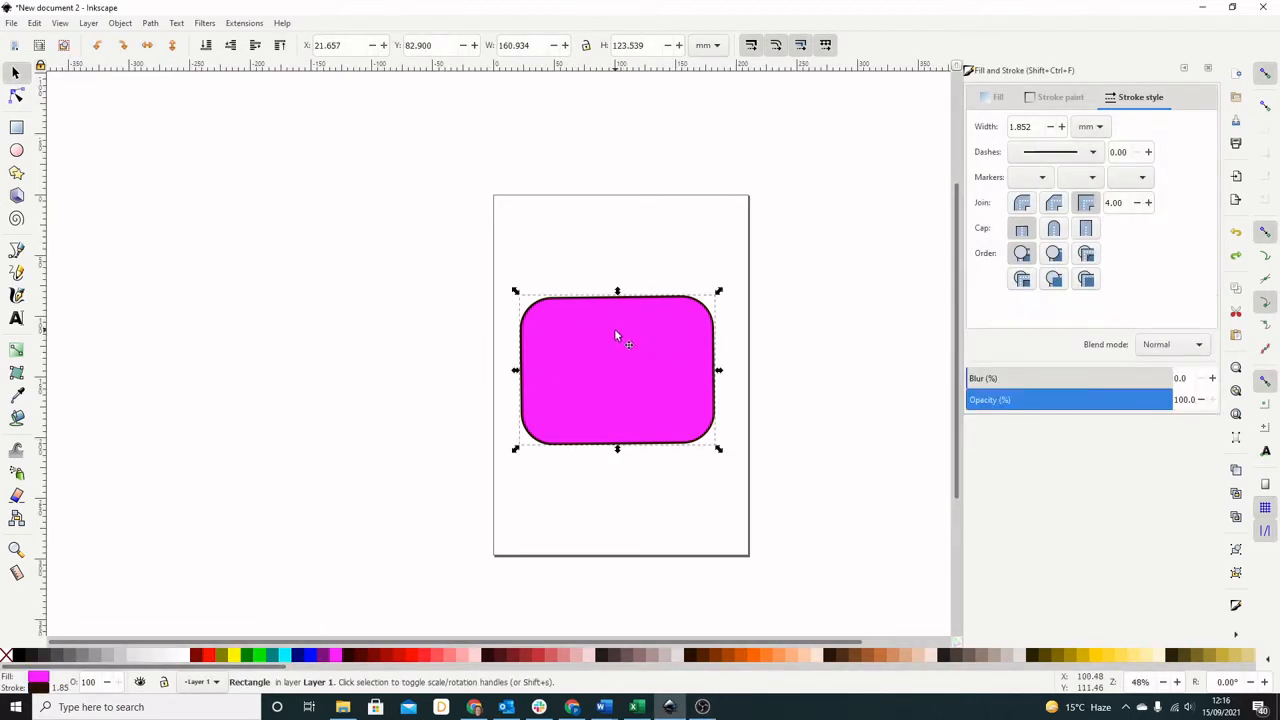
drag(614, 330, 613, 431)
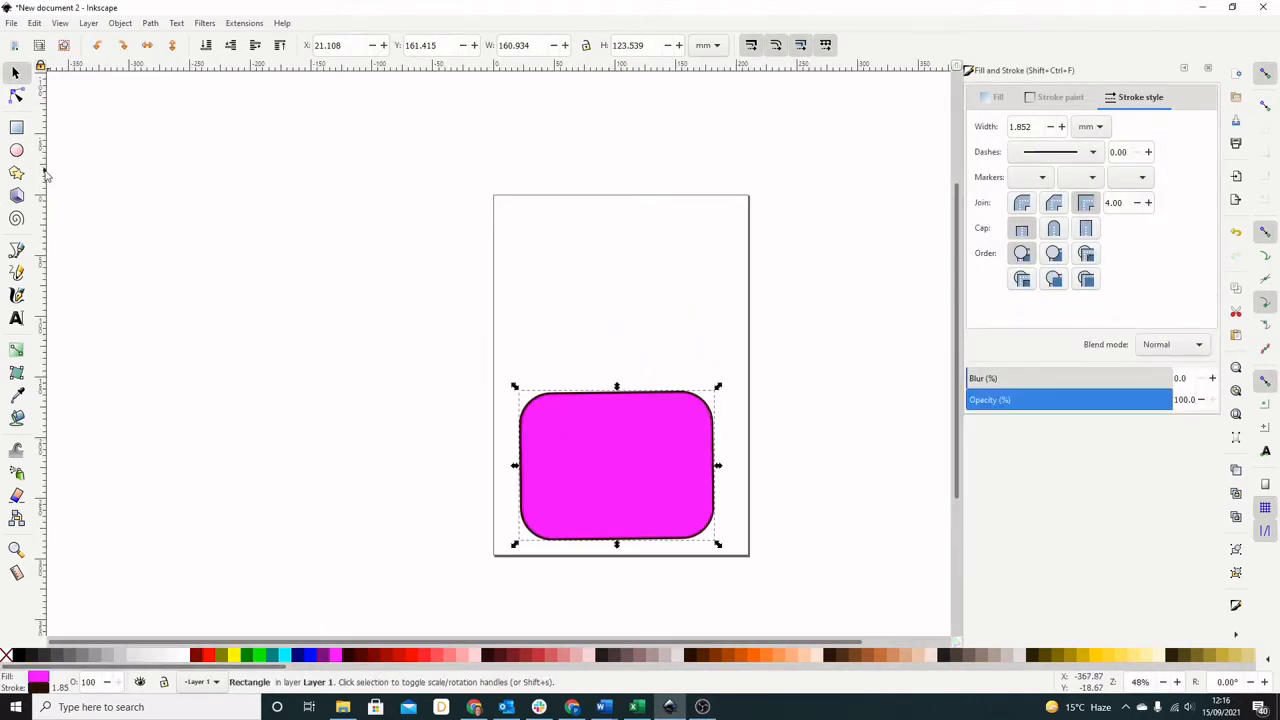
Draw an ellipse with radii of about 56 × 51 mm above the rectangle and make it a whole ellipse
click(16, 150)
drag(557, 225, 694, 350)
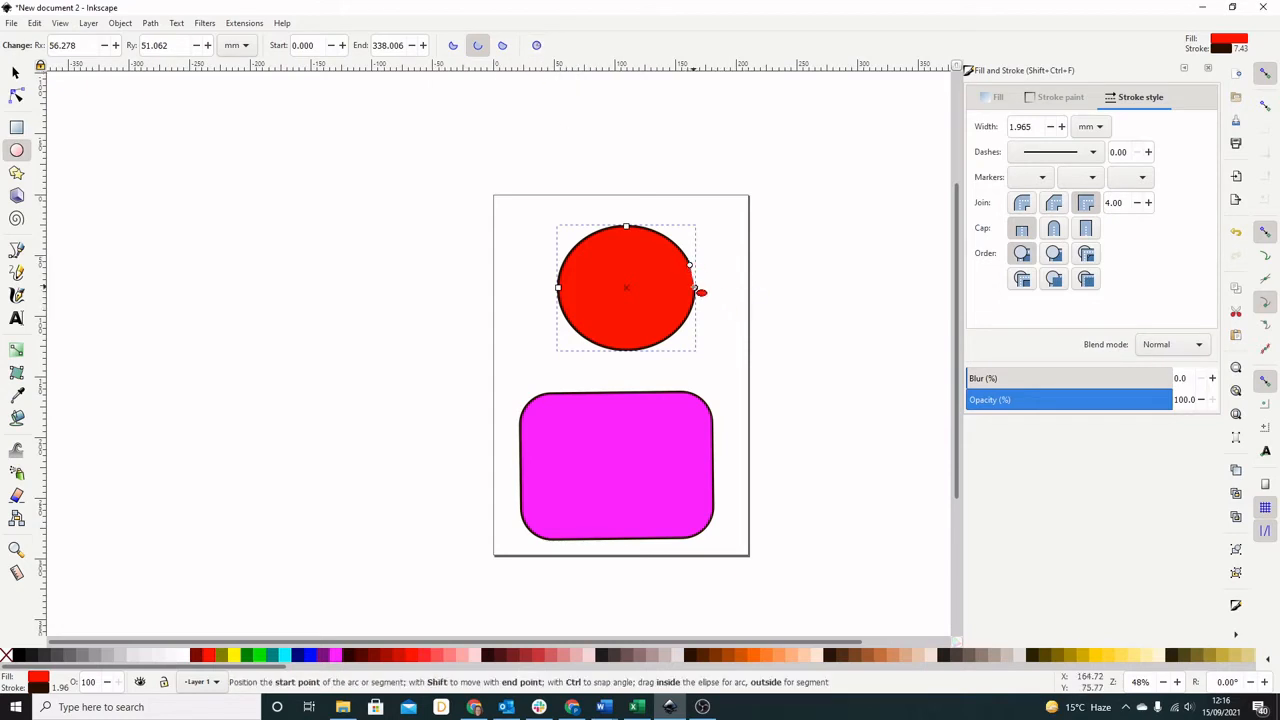
click(537, 48)
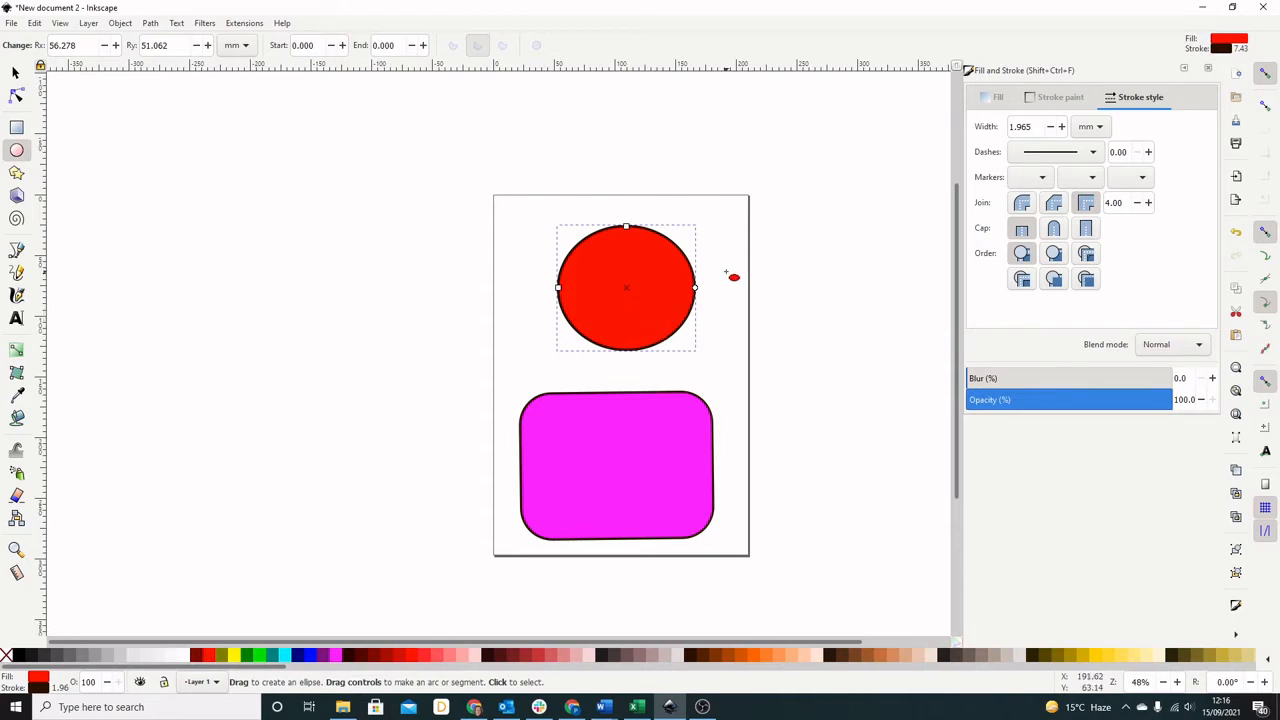
Change the ellipse's flat fill to orange by setting its green value to 175 in the Fill and Stroke settings
click(1210, 72)
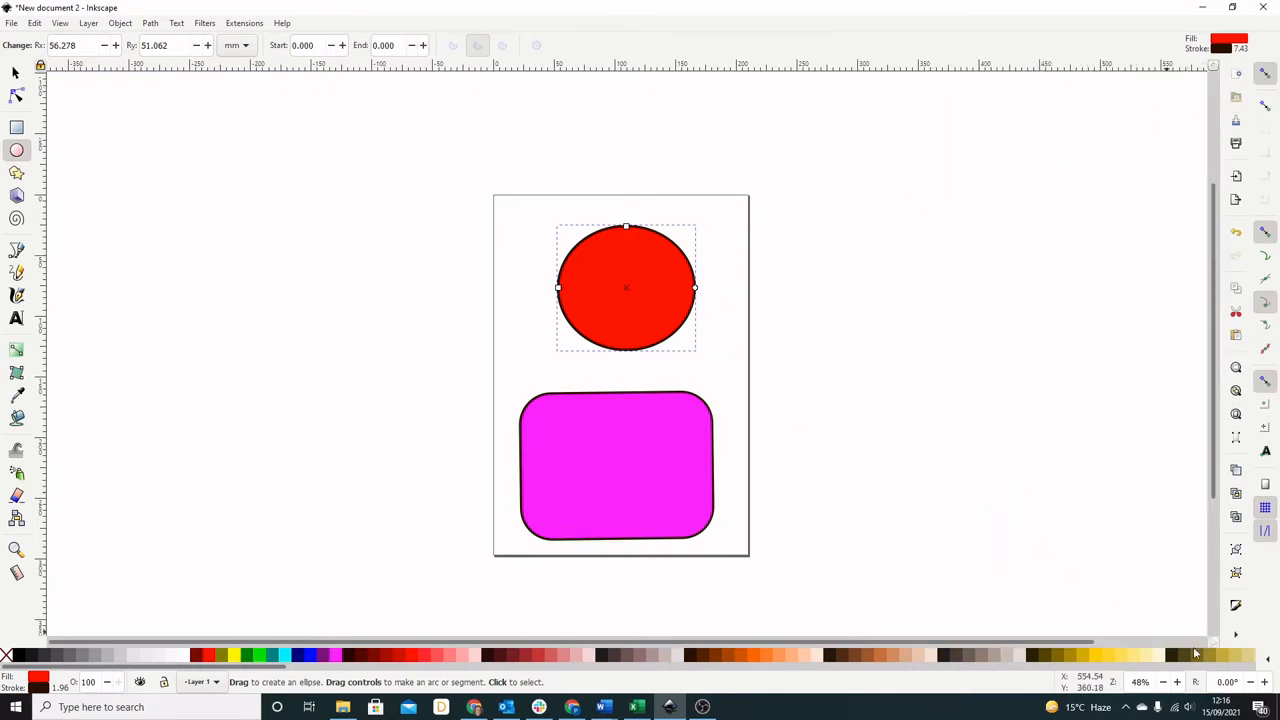
click(1235, 607)
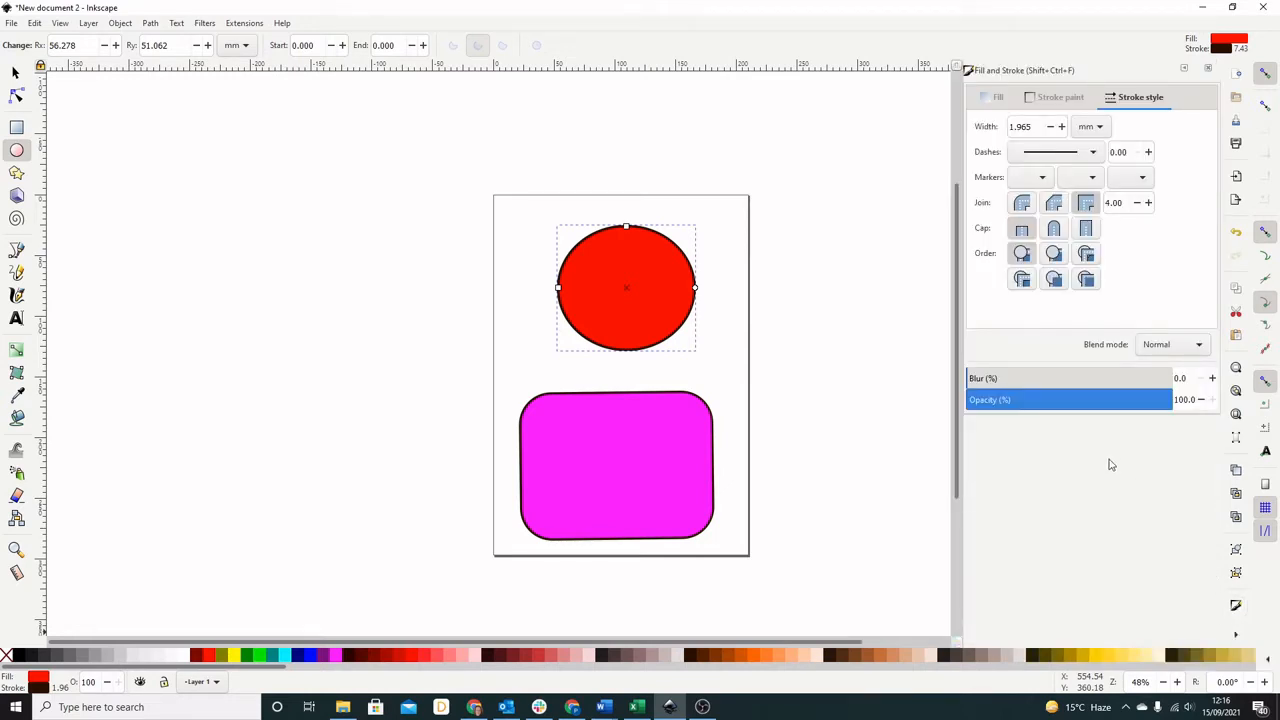
click(997, 101)
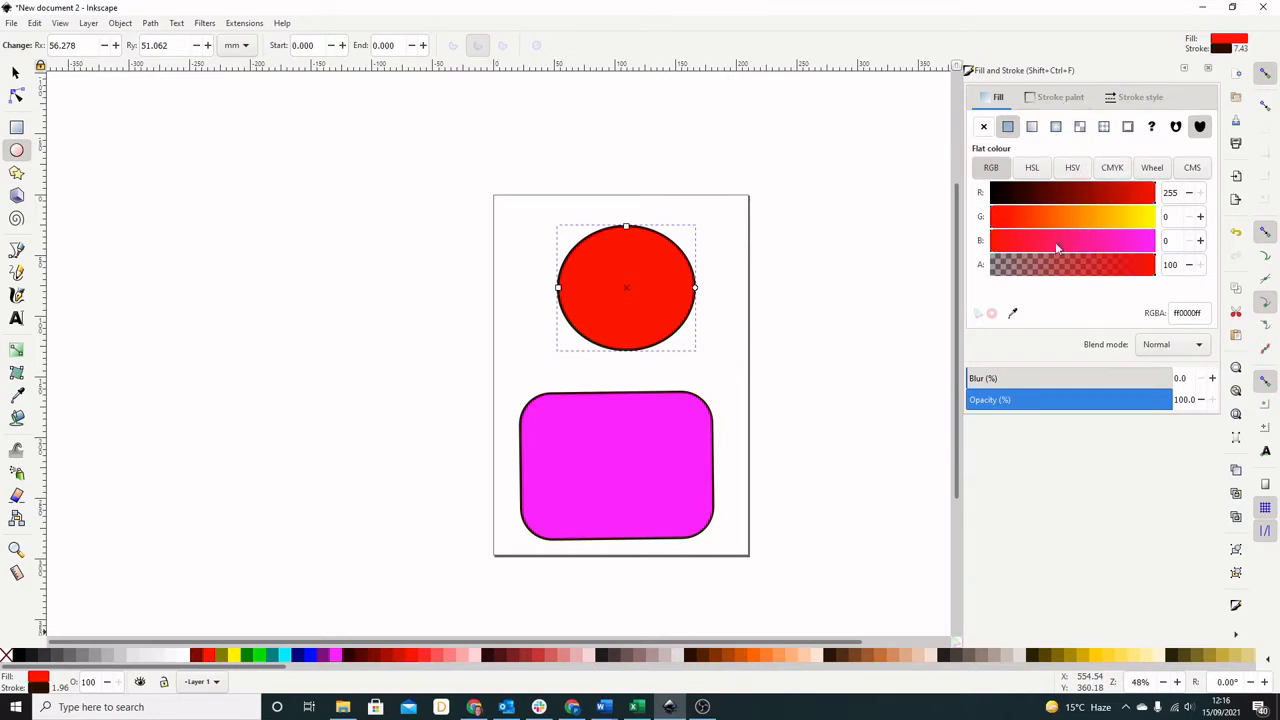
click(1110, 218)
mouse_move(1109, 224)
mouse_down()
mouse_move(1057, 220)
mouse_move(1103, 220)
mouse_up()
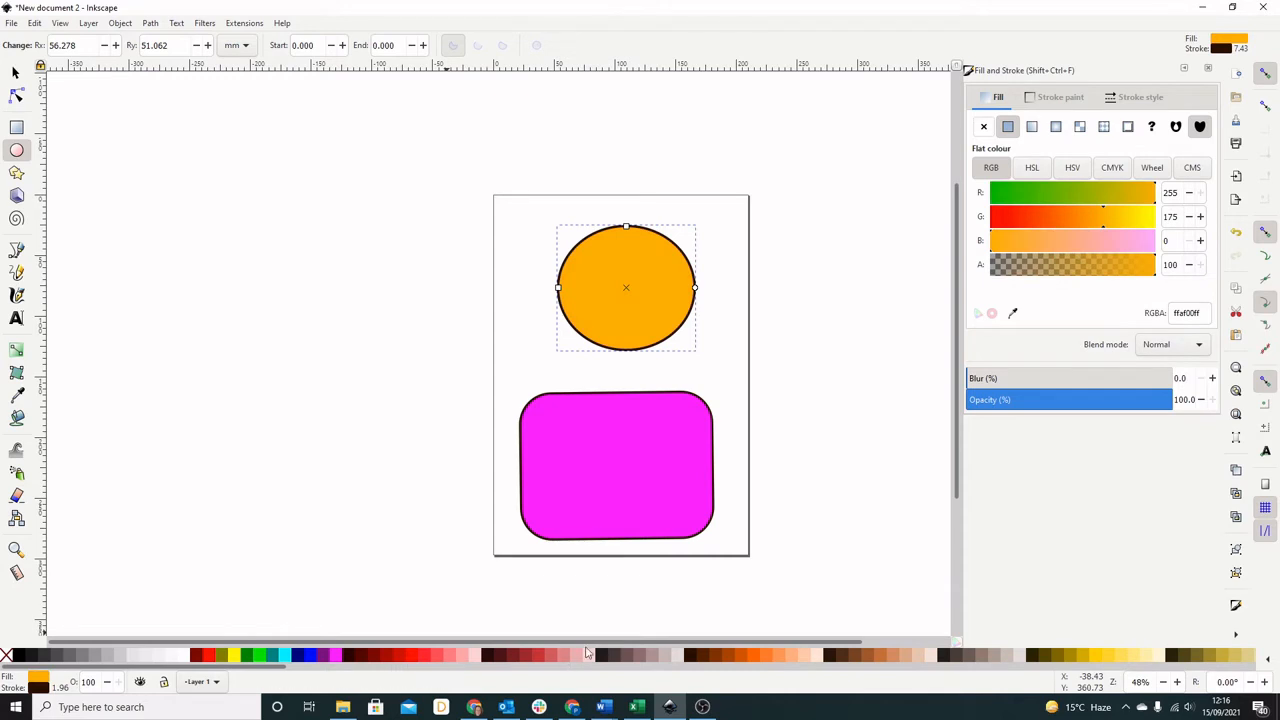
Try a radial gradient on the ellipse, and return to a flat fill with the red value at 51
click(1056, 127)
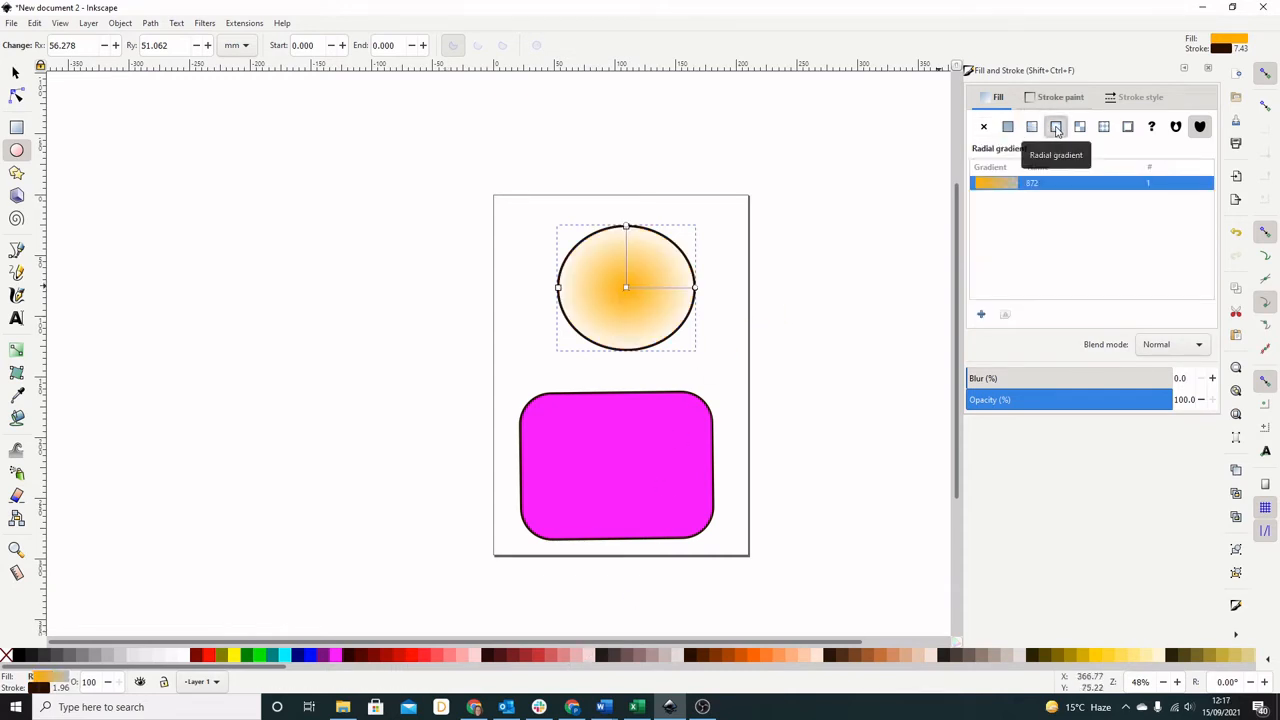
click(1008, 128)
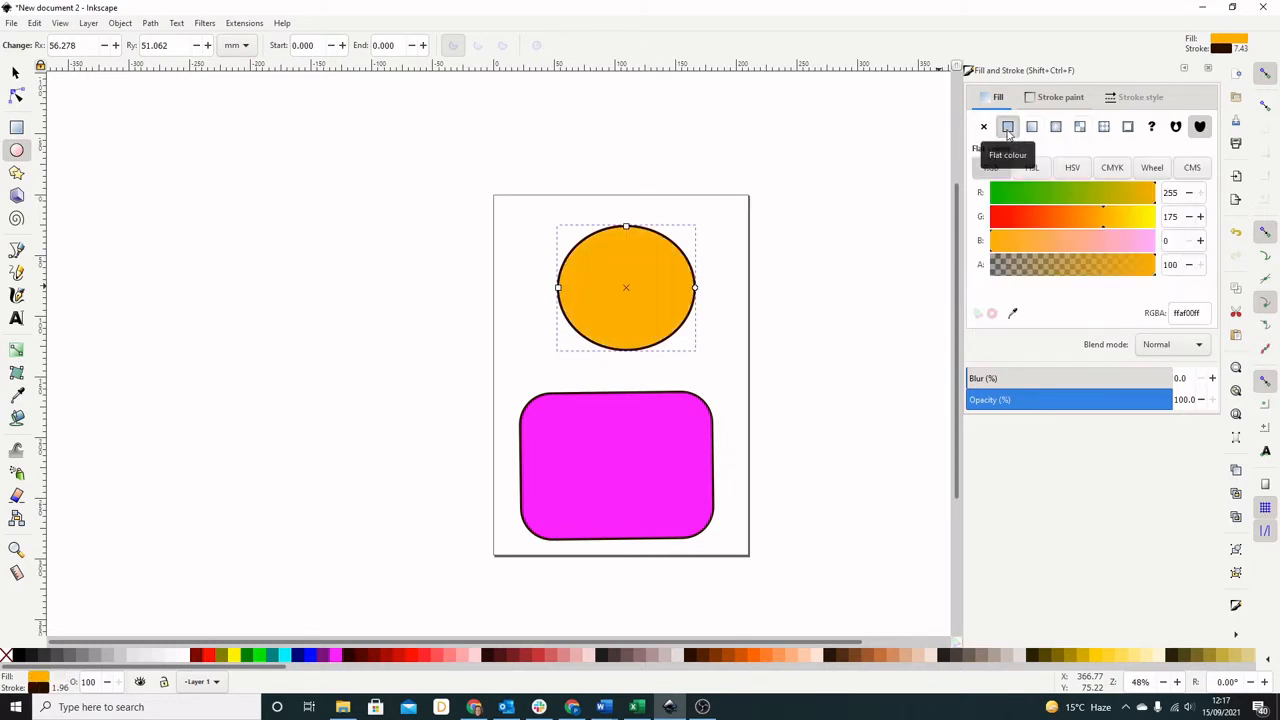
click(1023, 192)
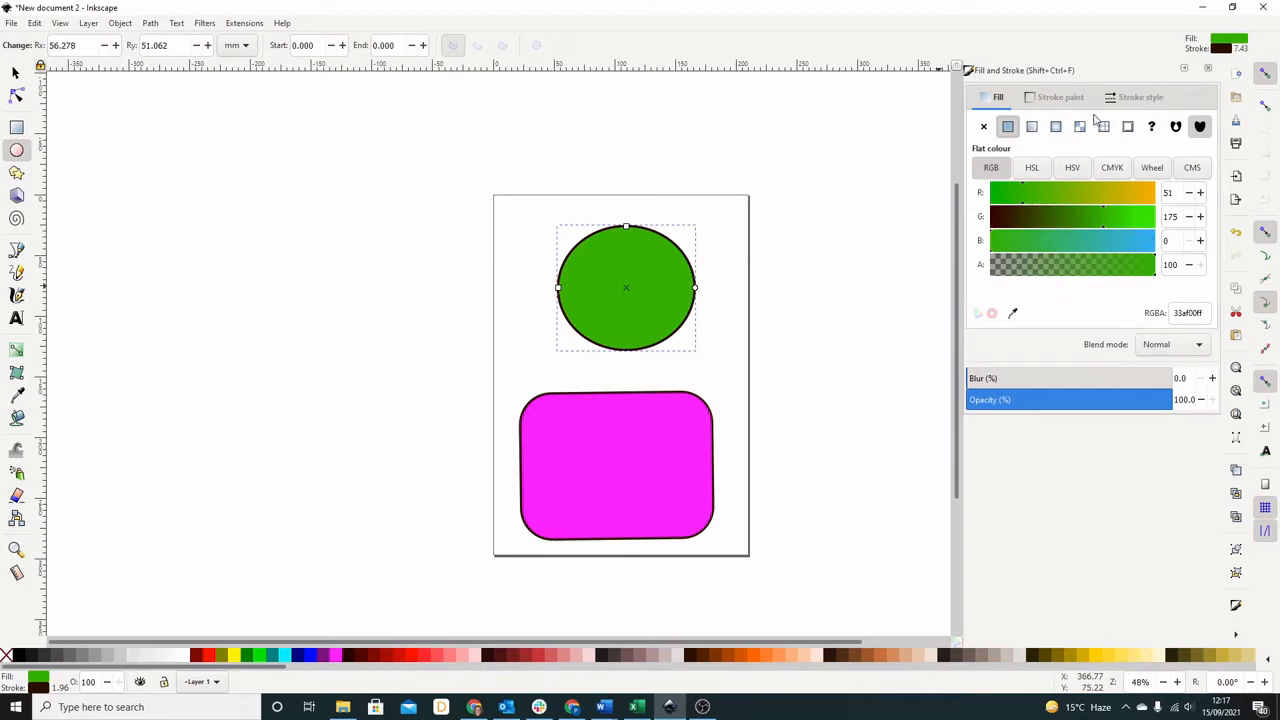
Recolour the ellipse's outline by setting the stroke's red value to 240, and give it a long-dash pattern
click(1060, 97)
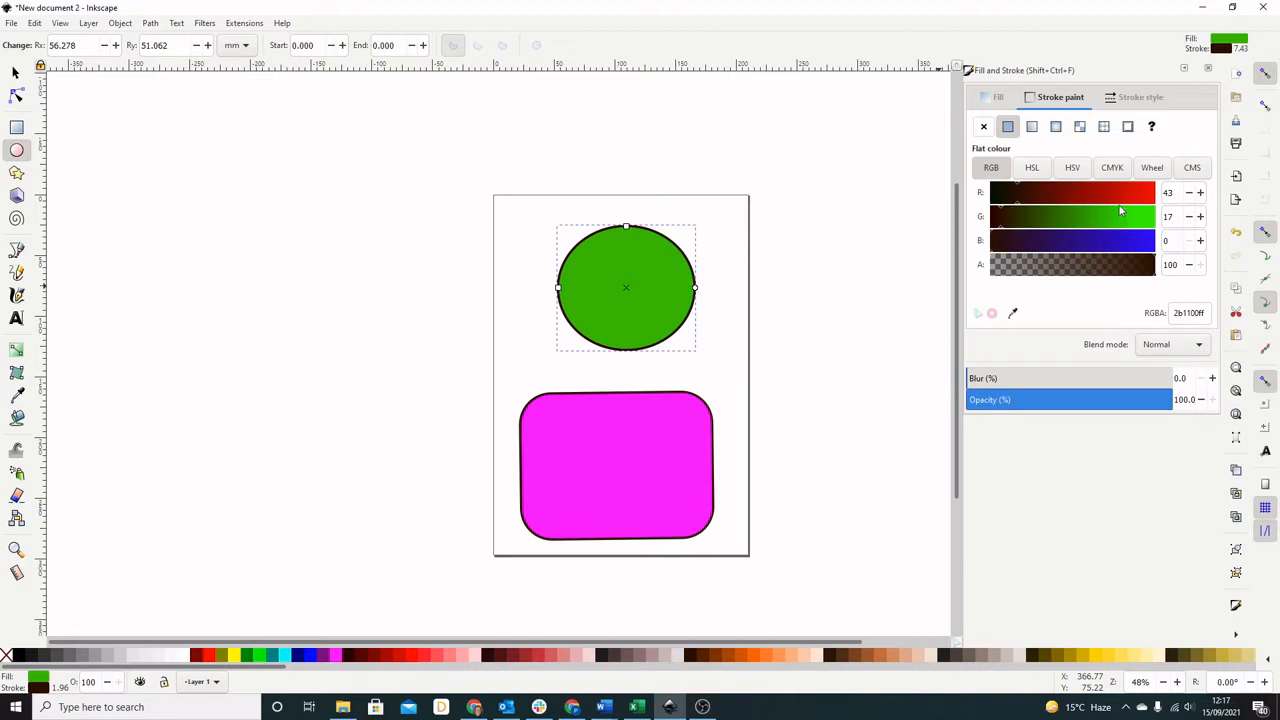
click(1145, 198)
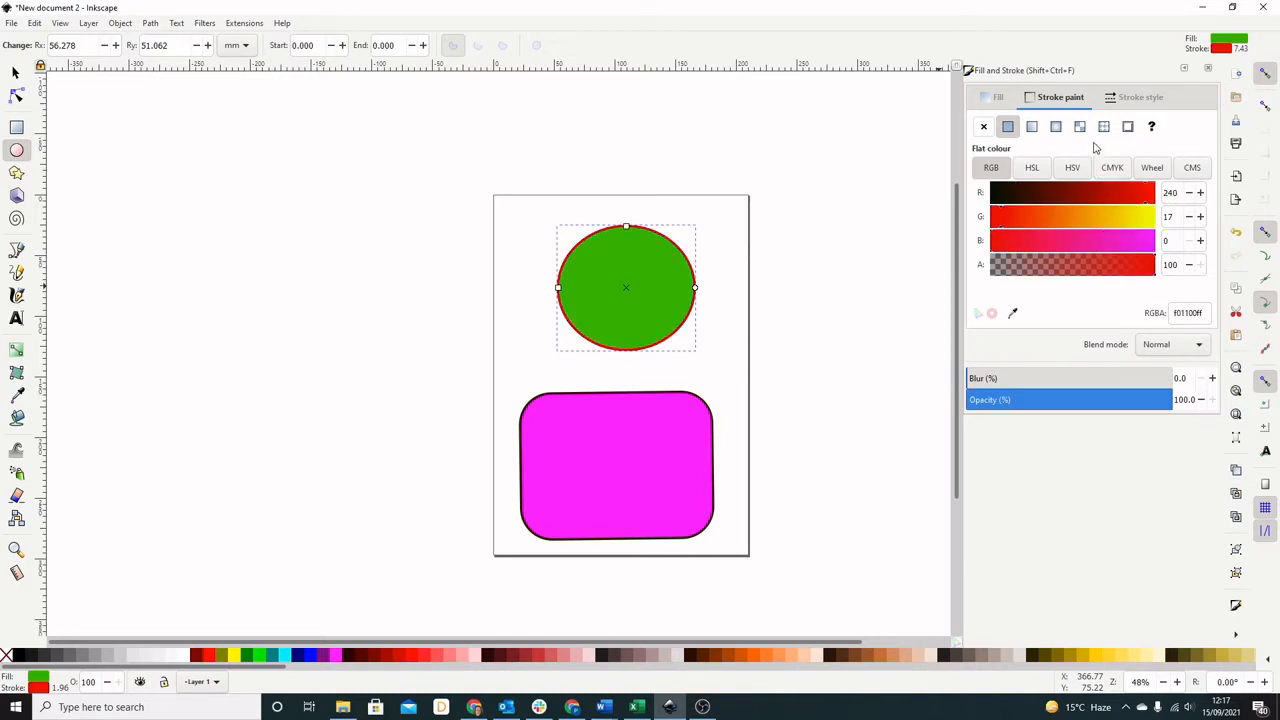
click(1132, 97)
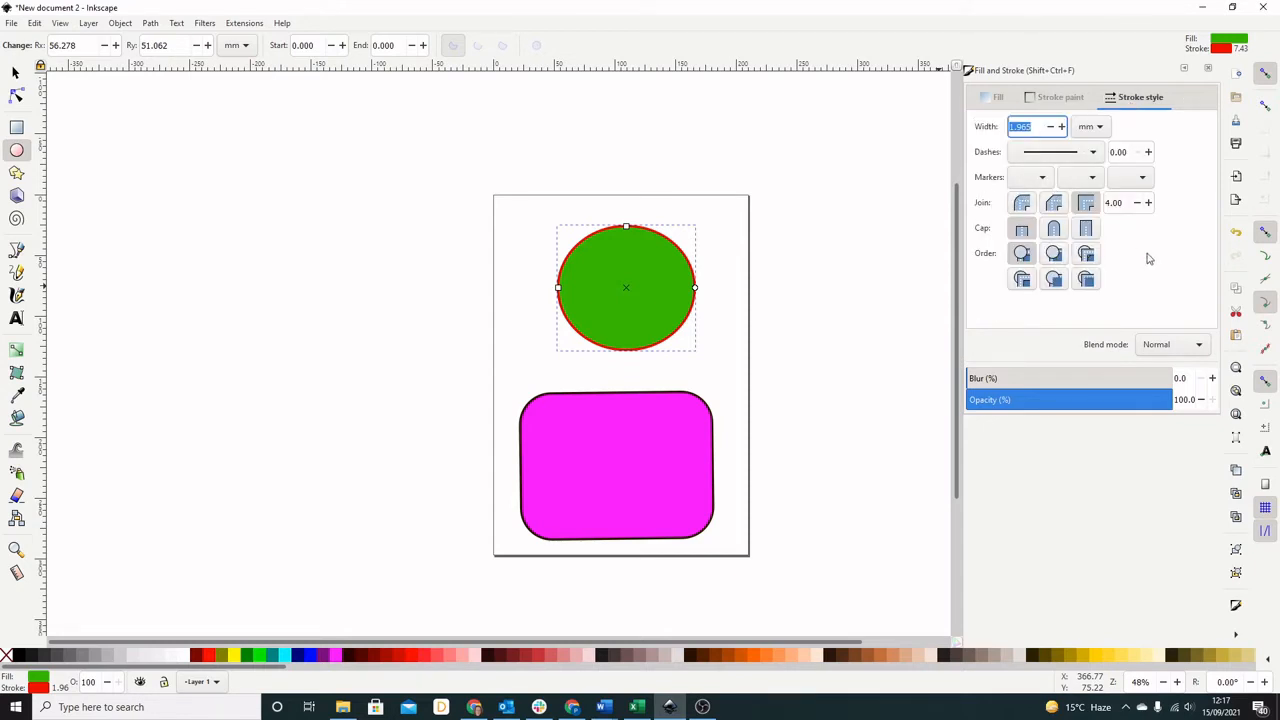
click(1092, 153)
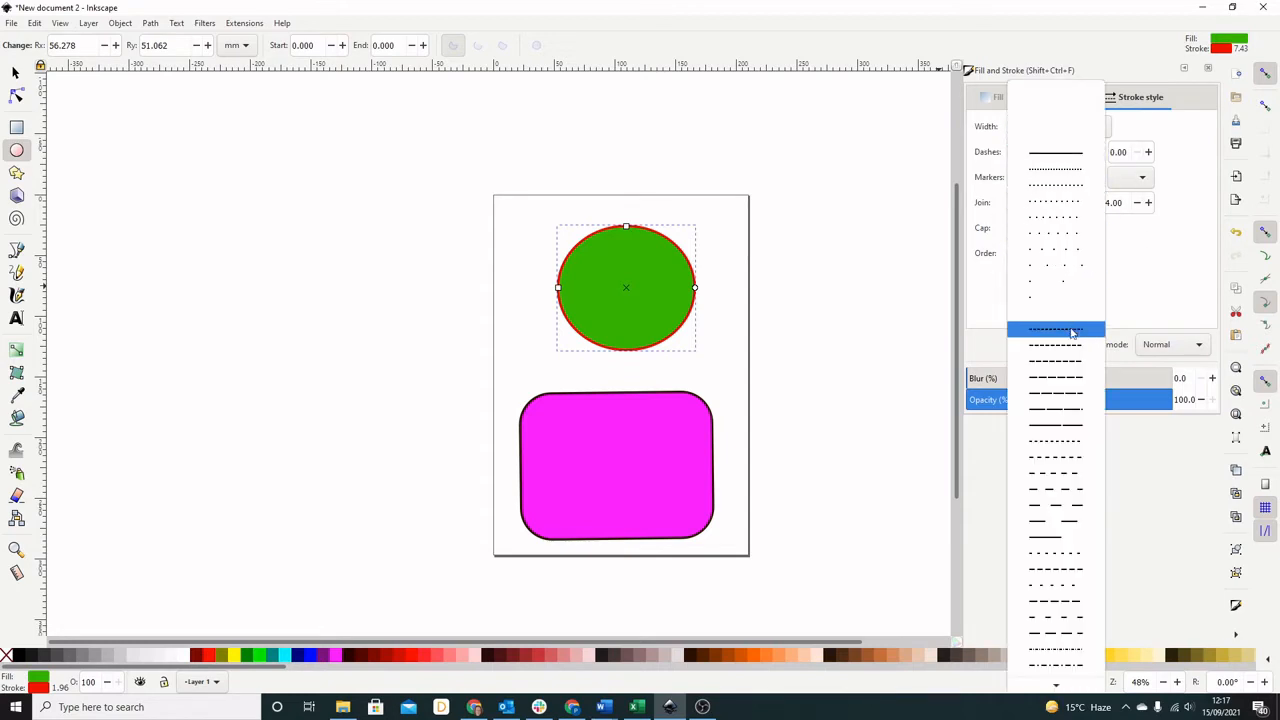
click(1056, 409)
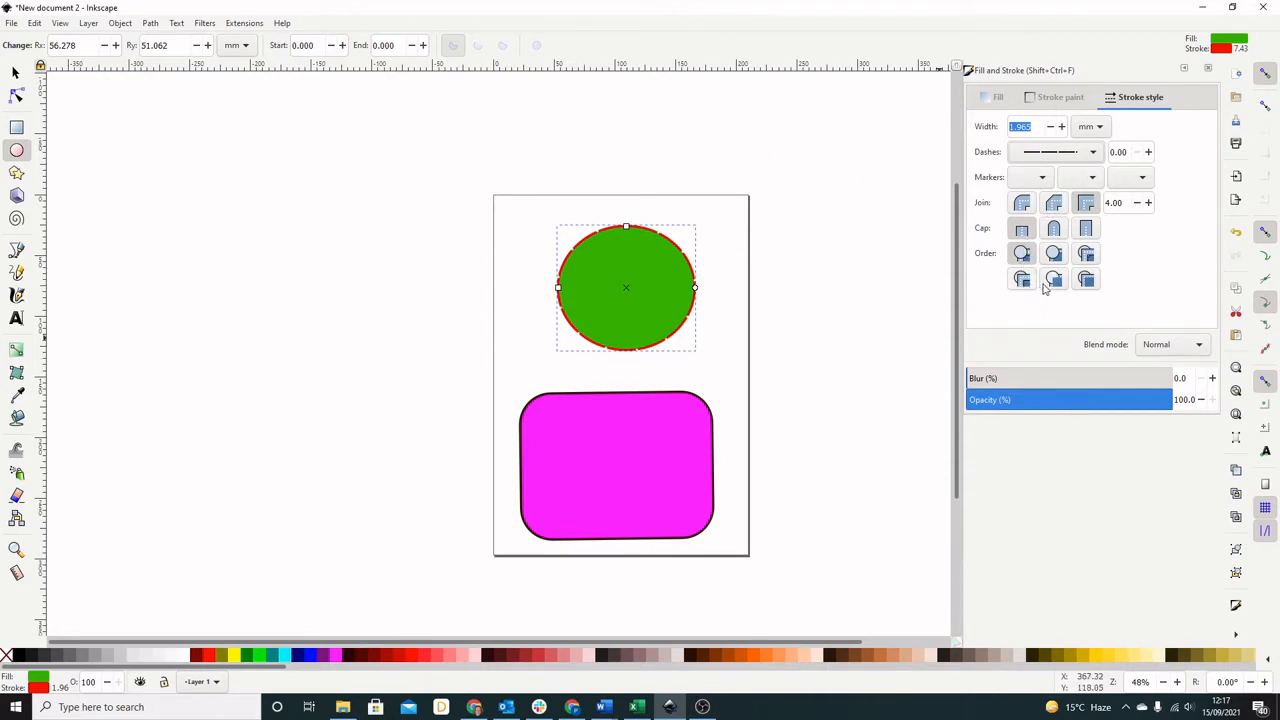
Set the ellipse's stroke to the third paint order and a round join, and return its dash pattern to a solid line
click(1086, 255)
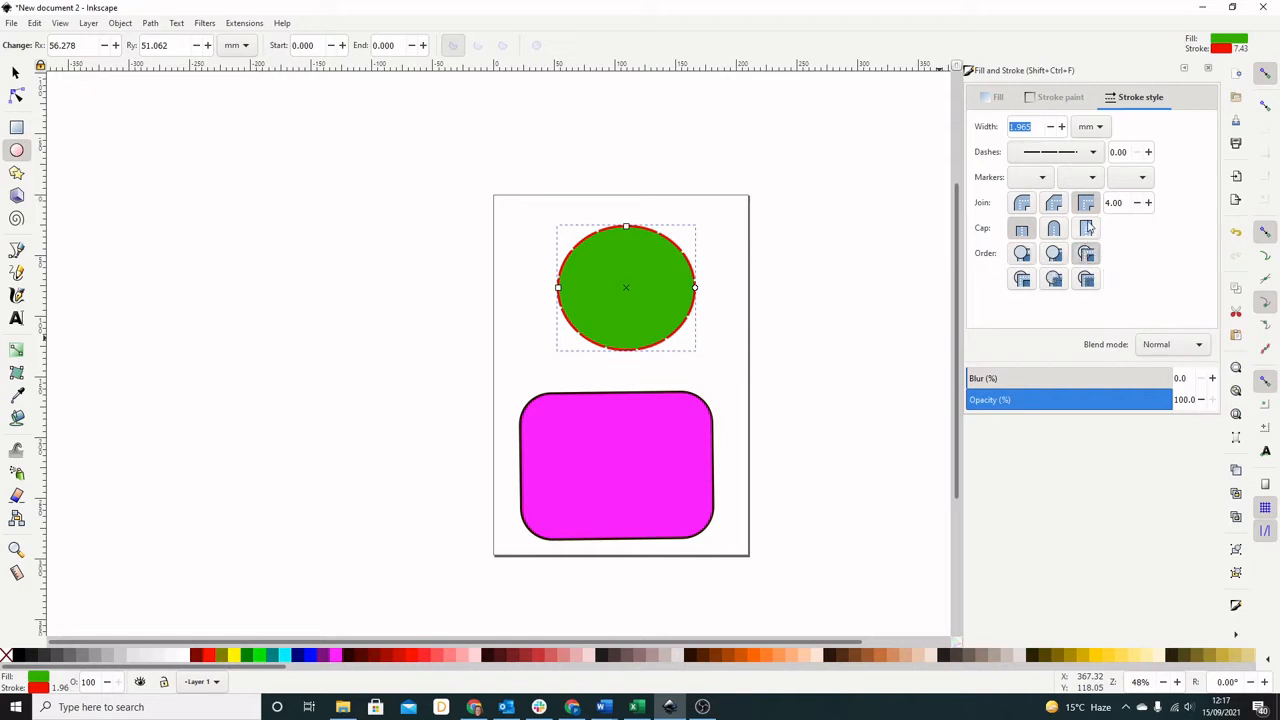
click(1021, 206)
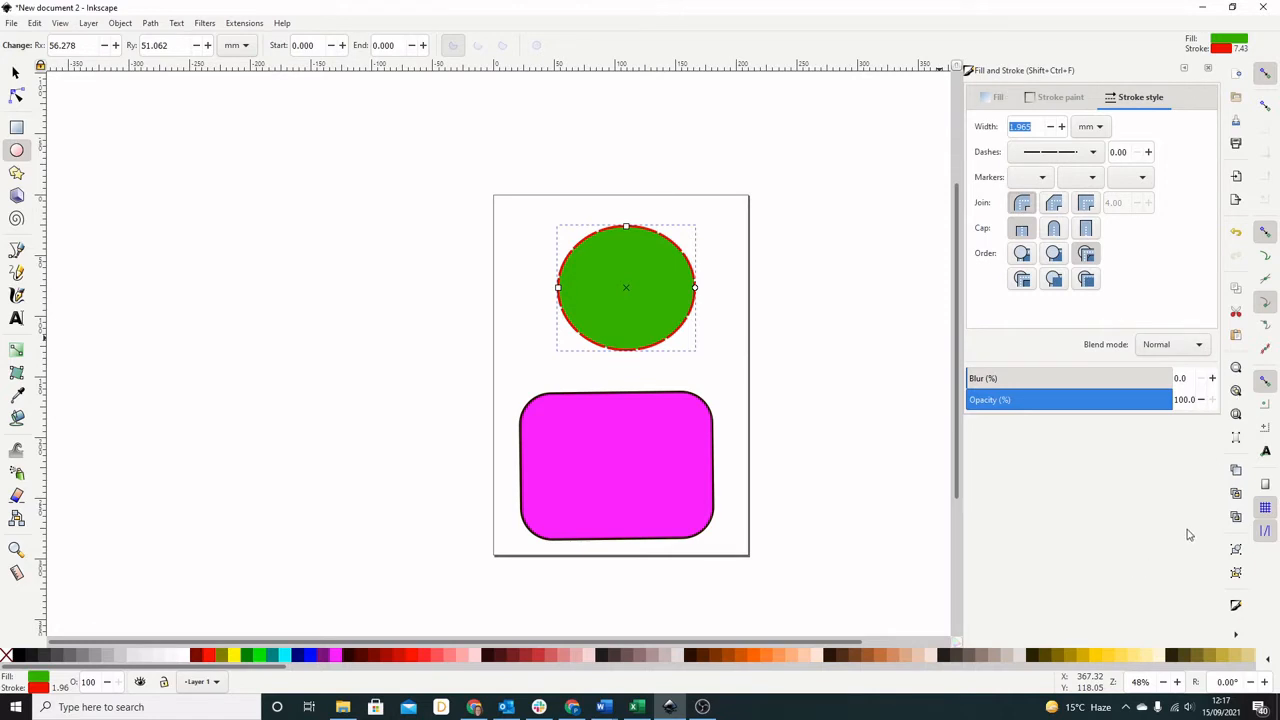
click(1050, 152)
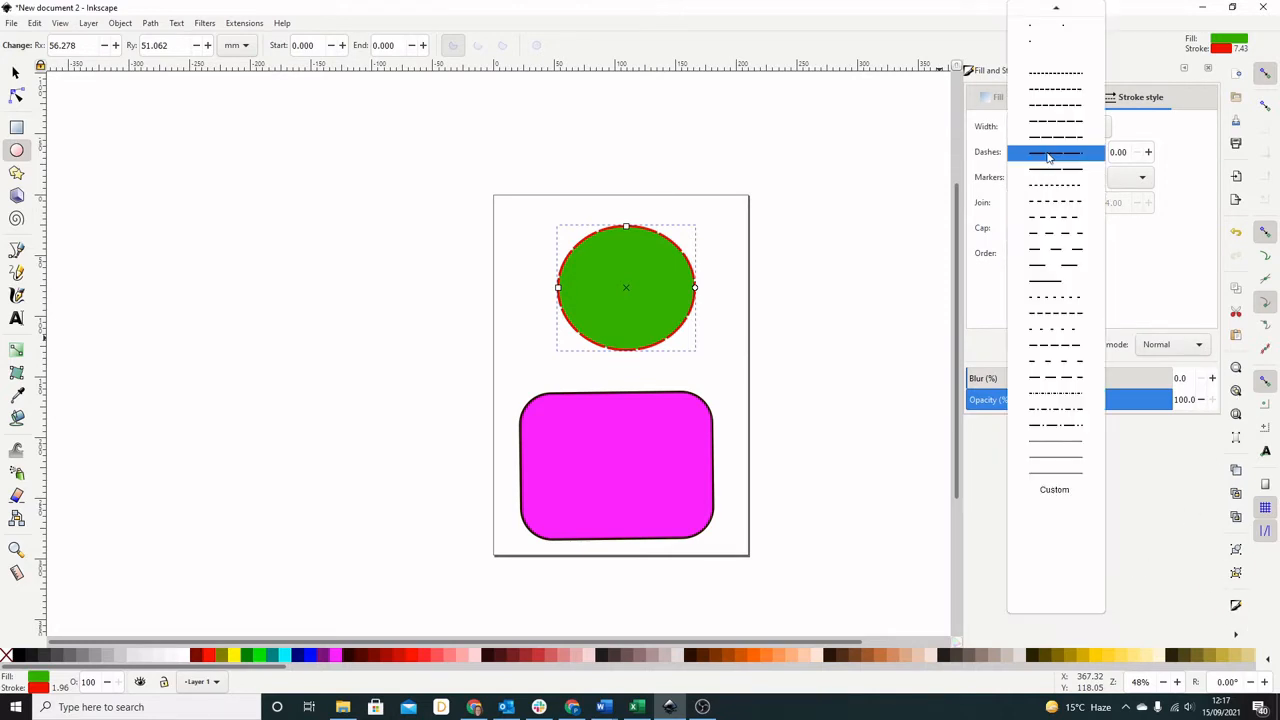
scroll(1050, 130, up, 5)
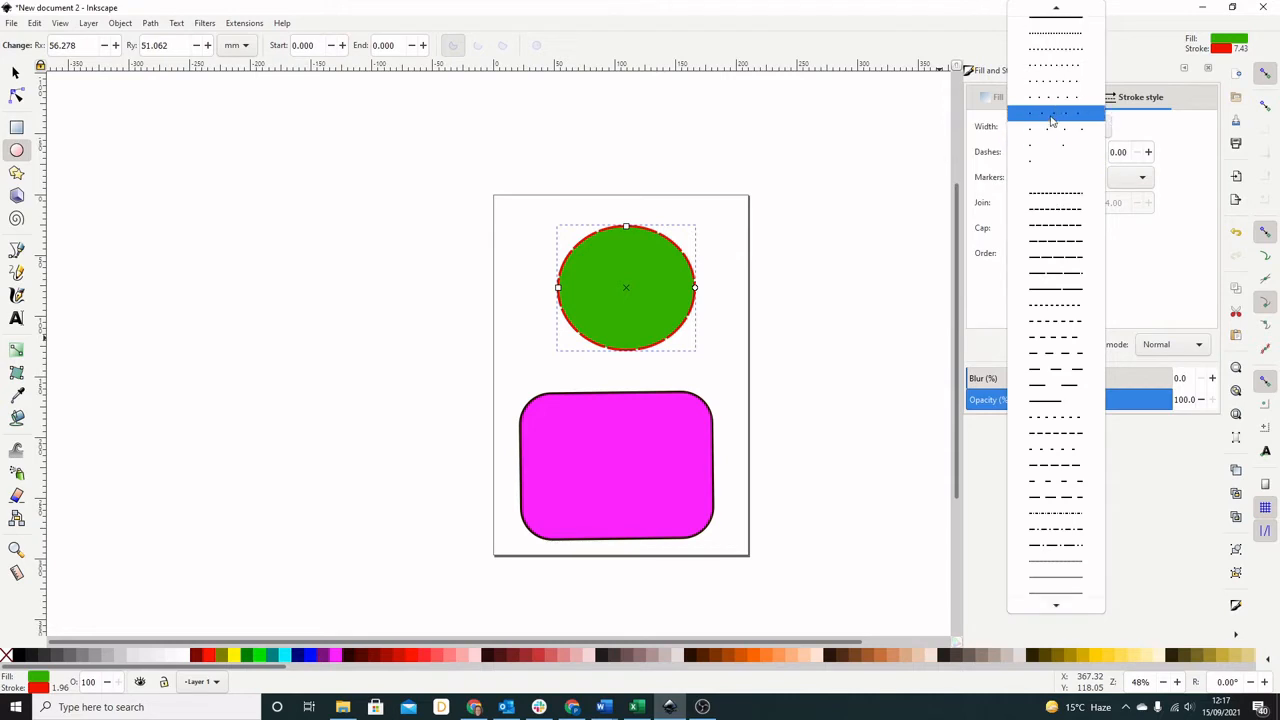
click(1045, 10)
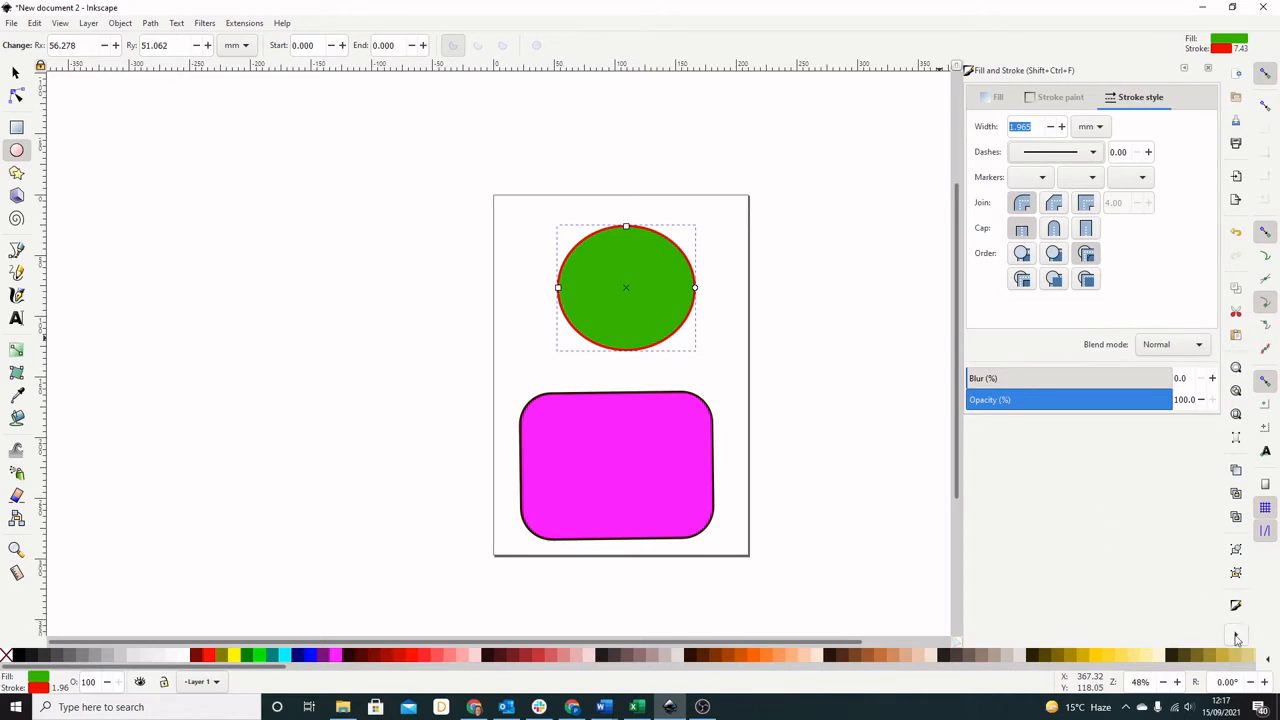
click(993, 97)
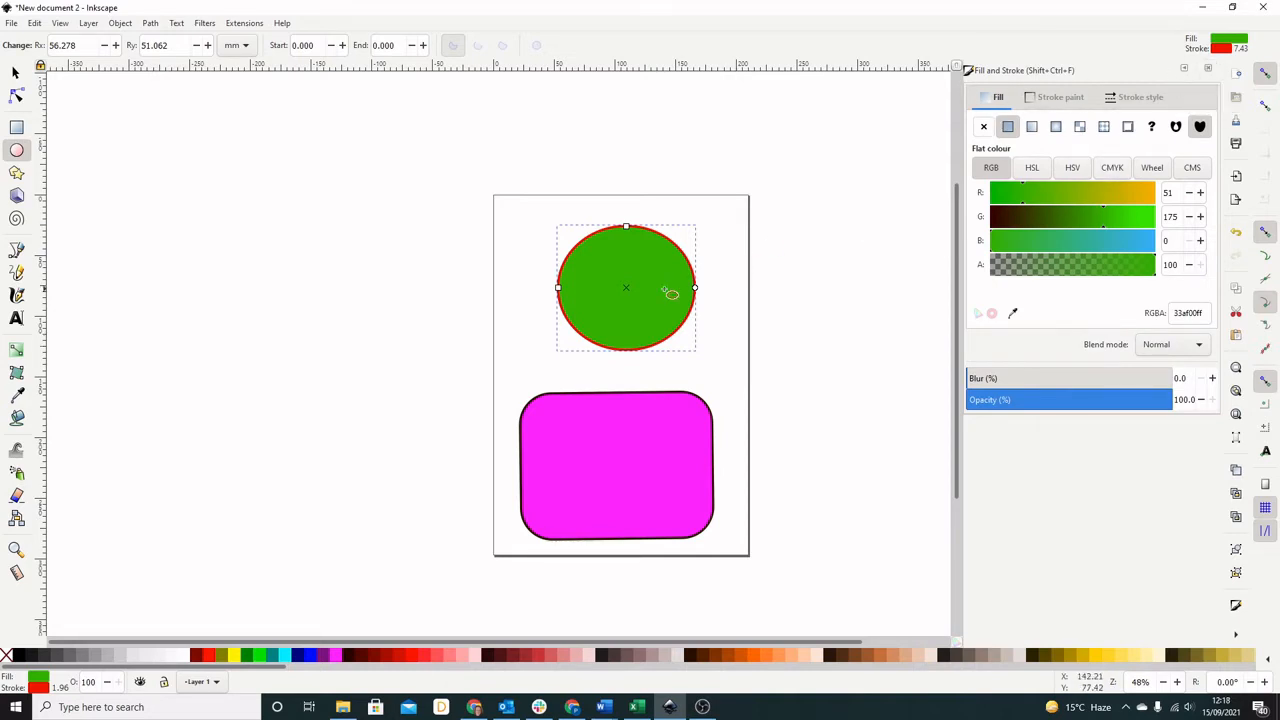
Cut a wedge out of the ellipse to make a slice with an end angle of about 330°
click(15, 74)
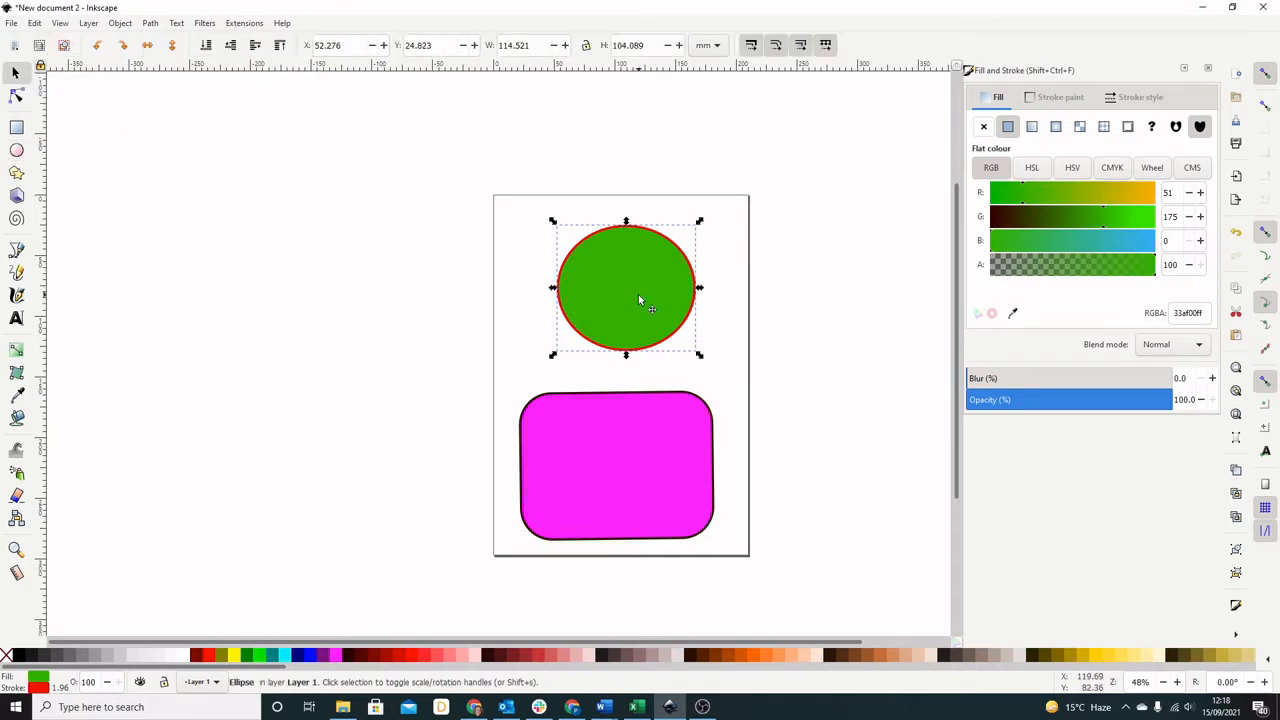
double_click(638, 294)
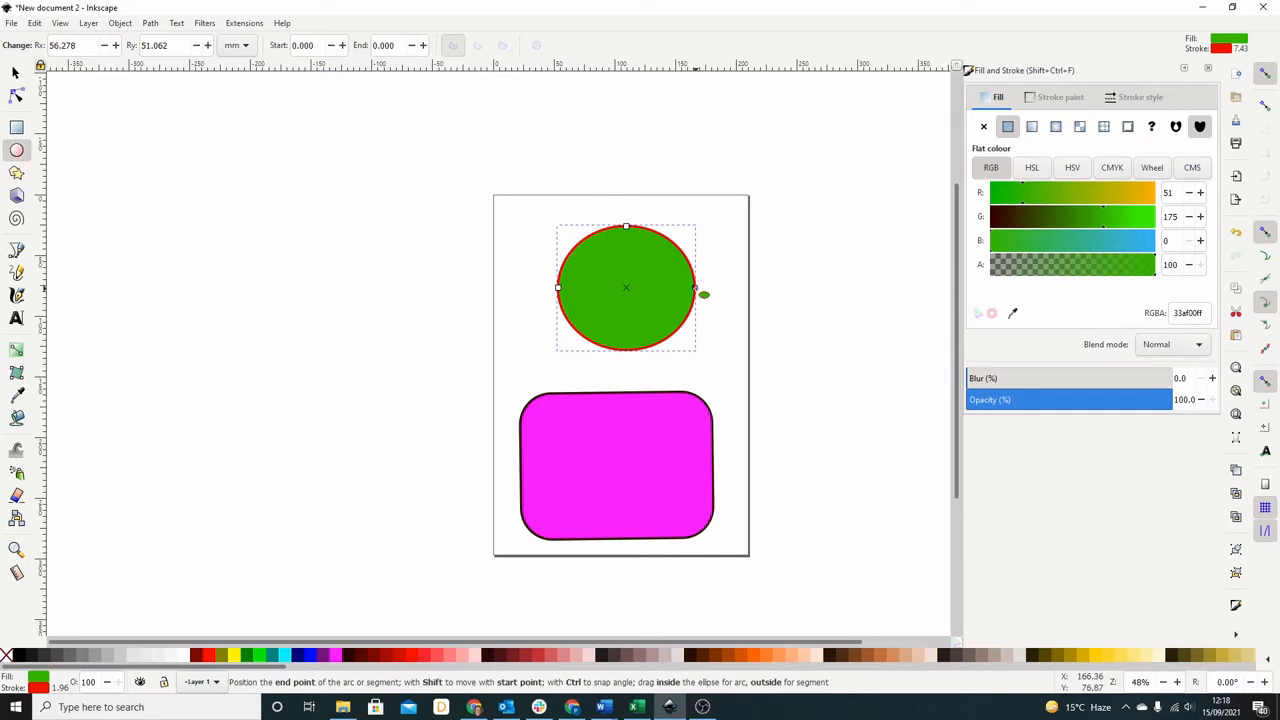
drag(696, 288, 697, 281)
drag(708, 280, 714, 255)
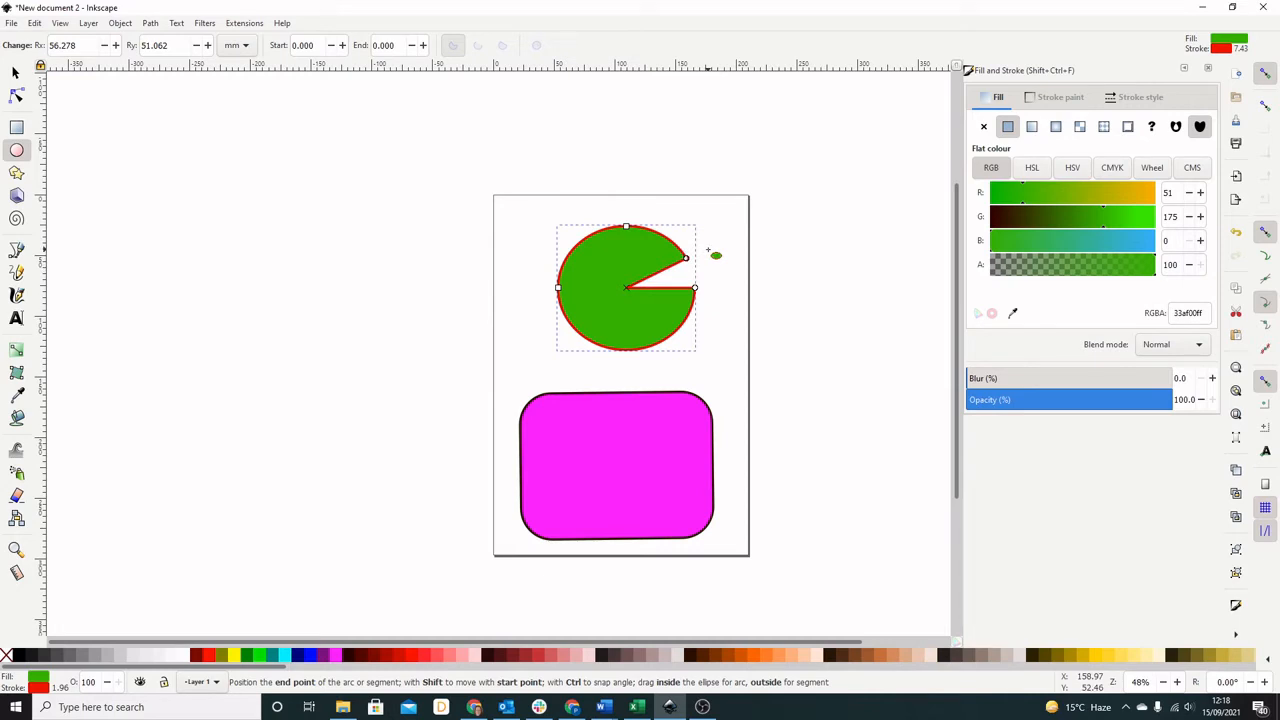
mouse_move(708, 250)
mouse_down()
mouse_move(706, 270)
mouse_move(702, 222)
mouse_move(705, 270)
mouse_move(696, 232)
mouse_move(687, 258)
mouse_up()
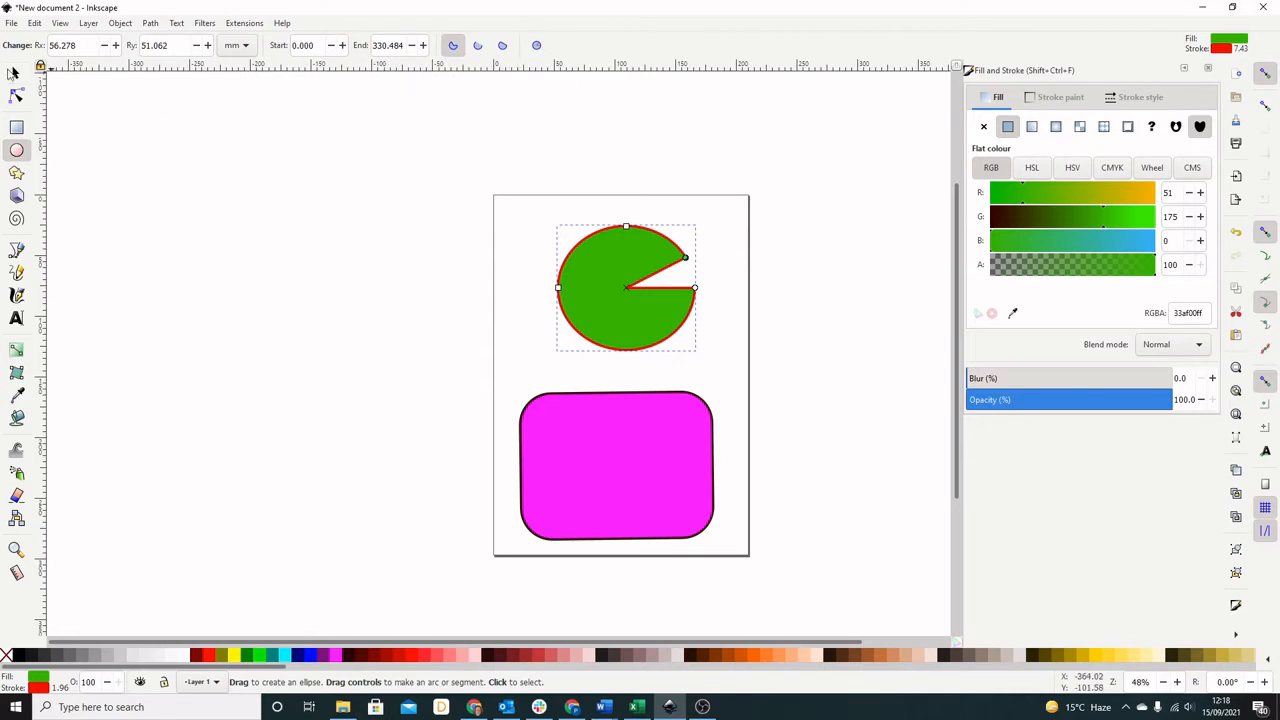
click(15, 74)
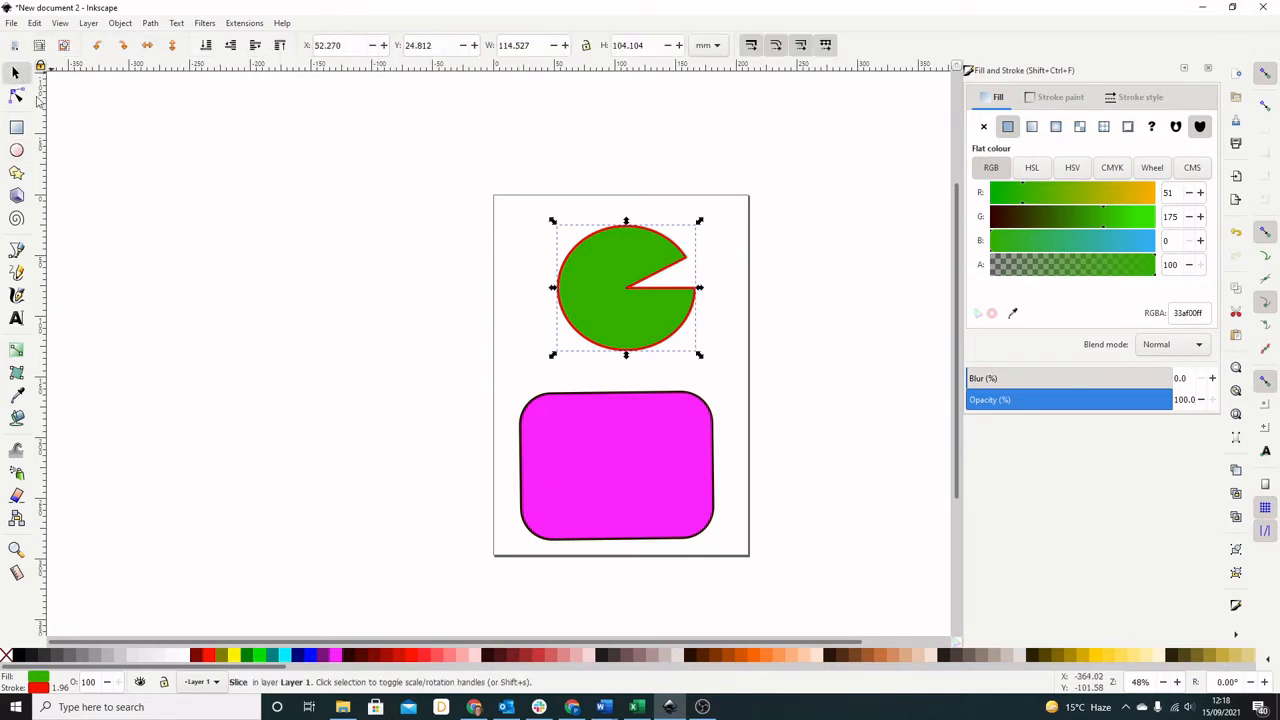
Try a second ellipse with radii of about 55 × 51 mm beside the slice, make it whole, and delete it
click(16, 150)
drag(400, 232, 534, 355)
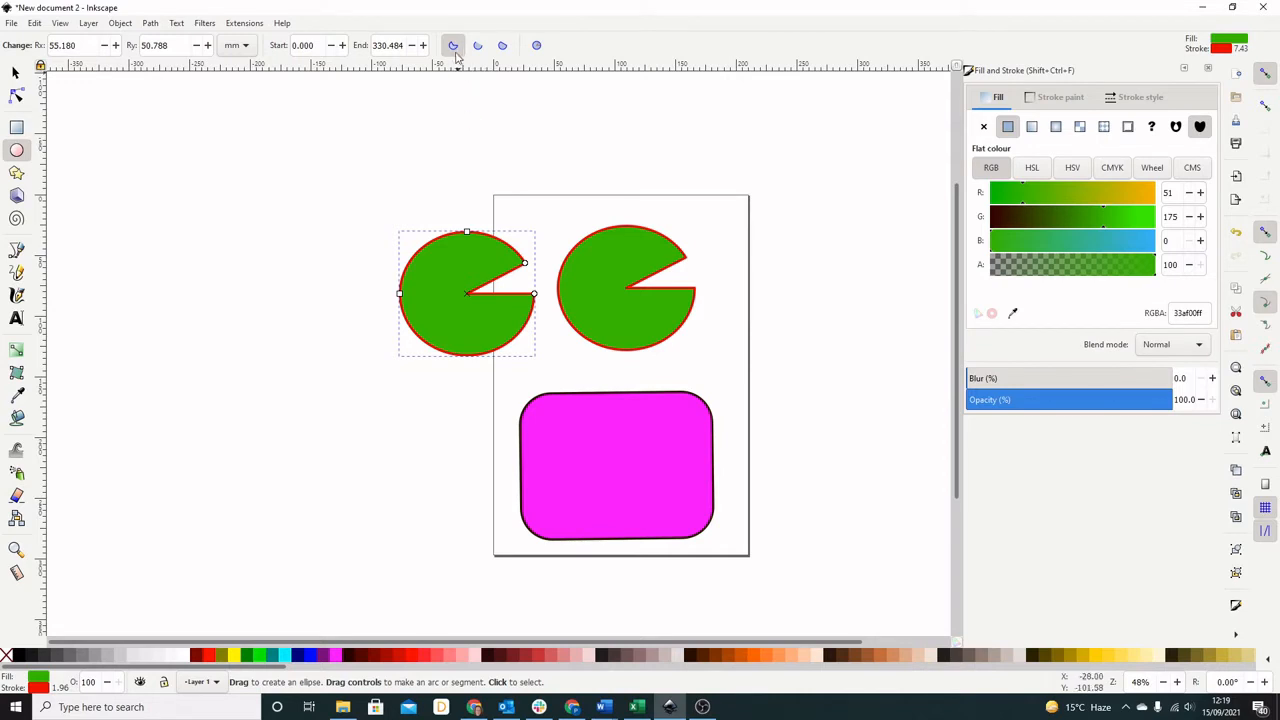
click(537, 49)
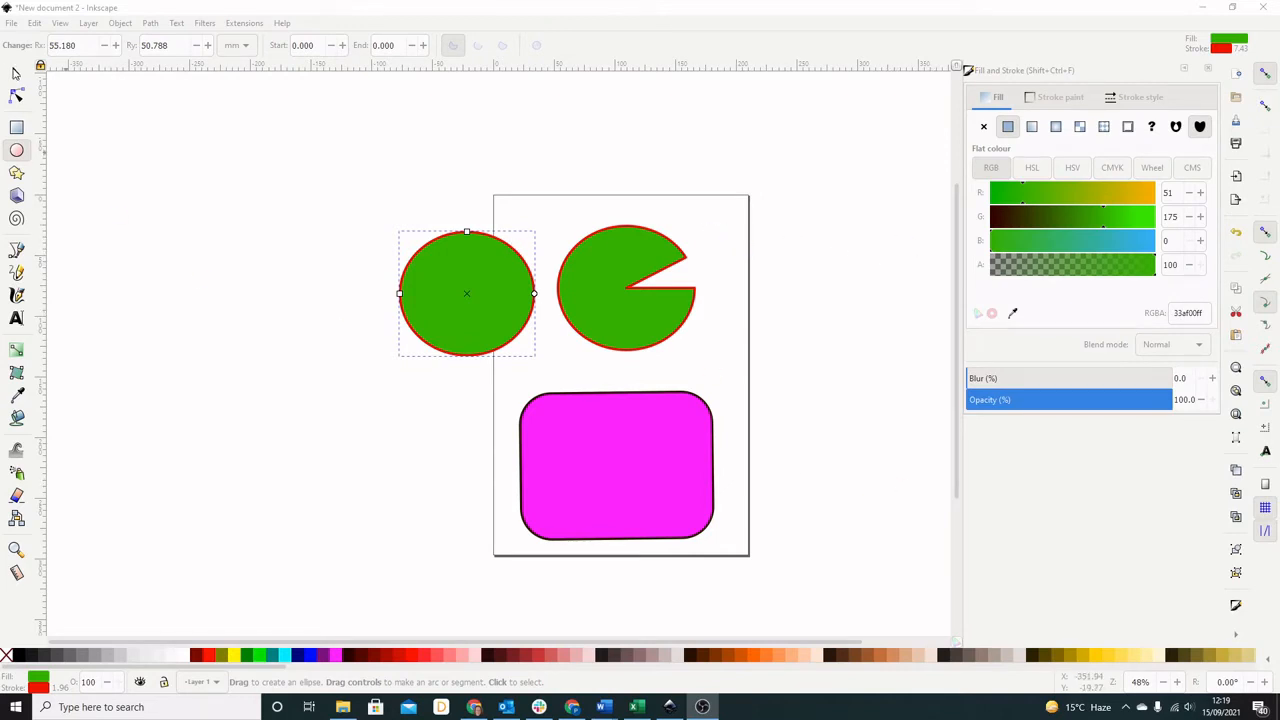
click(16, 74)
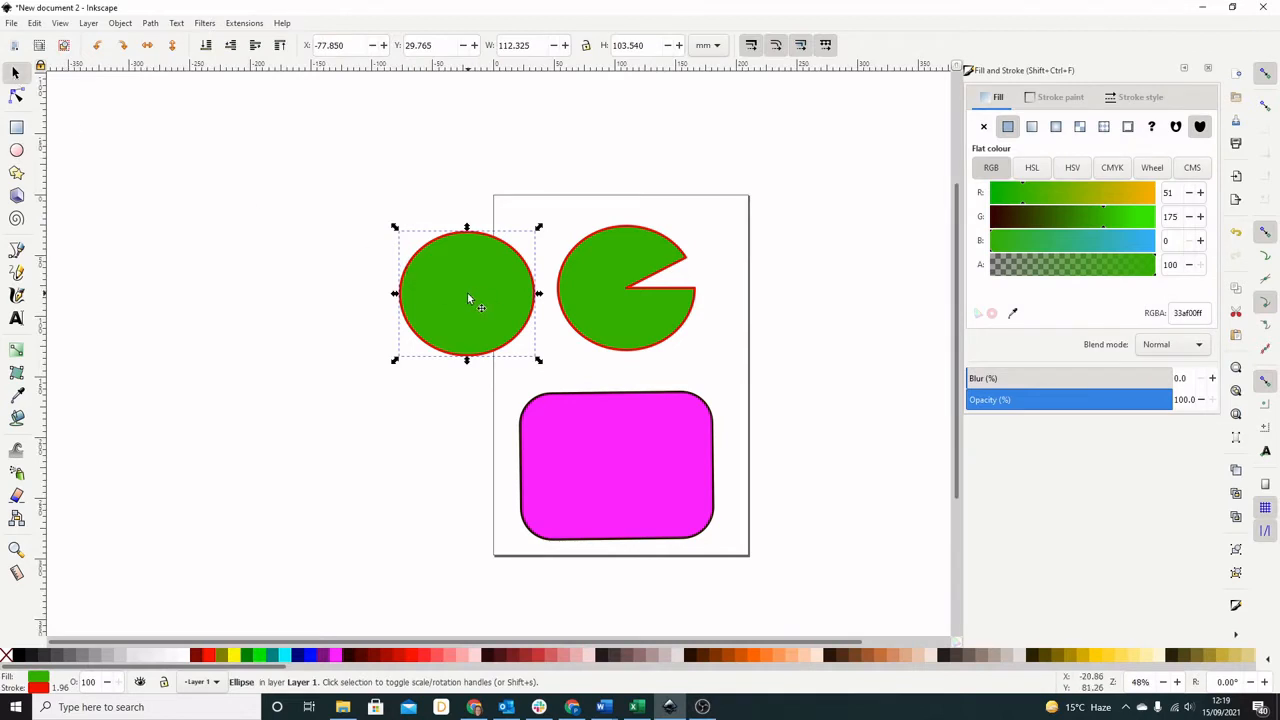
key(Delete)
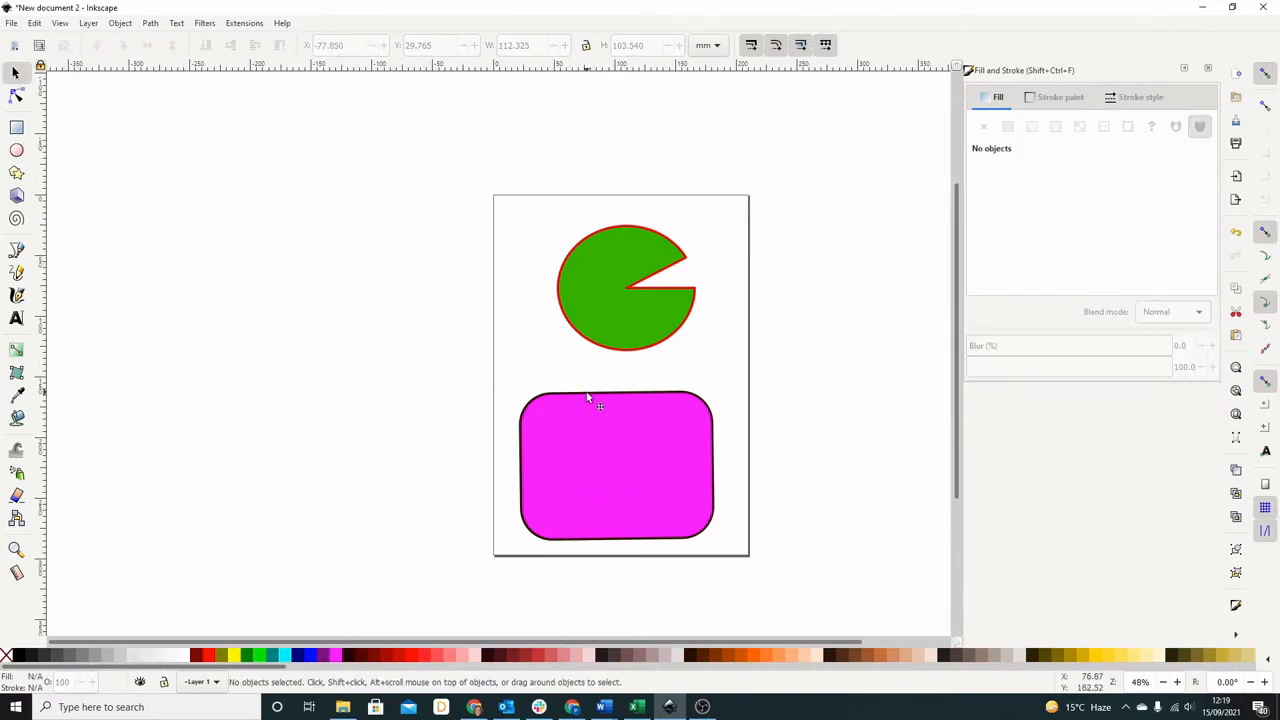
Try pasting a copy of the slice and delete it, and place a duplicate over the rounded rectangle at about X 45, Y 173 mm
key(ctrl+v)
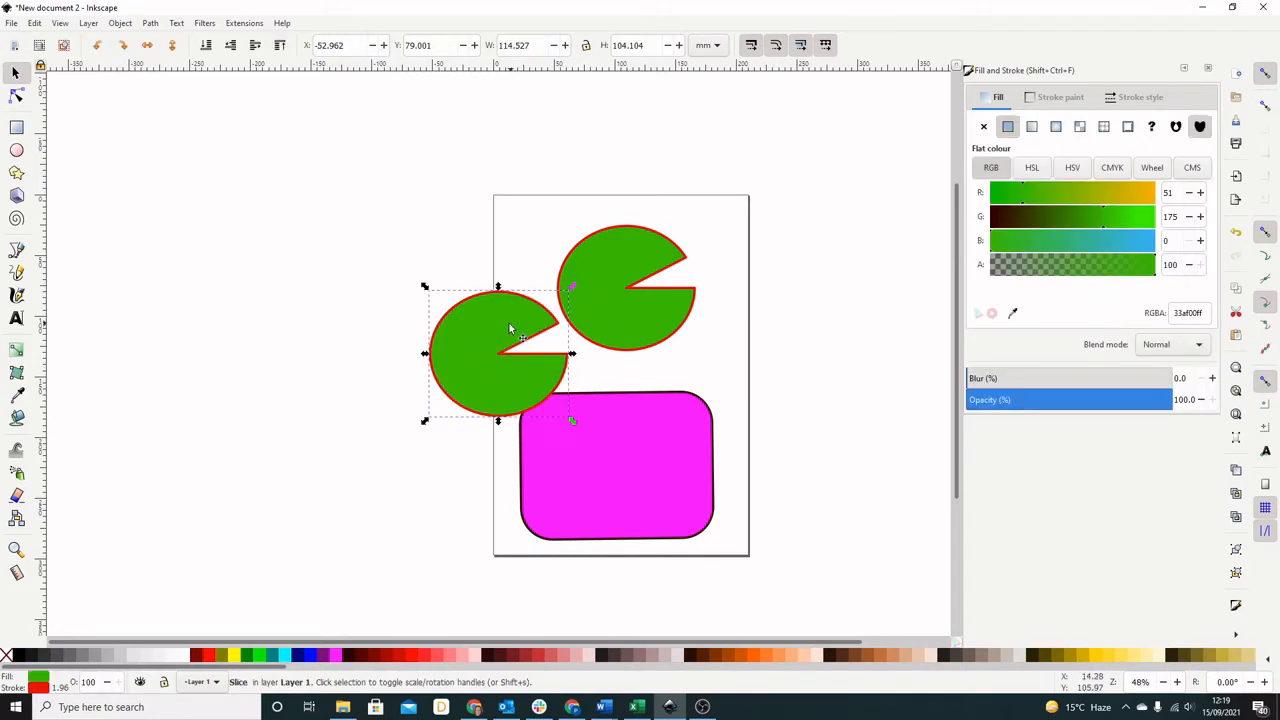
key(Delete)
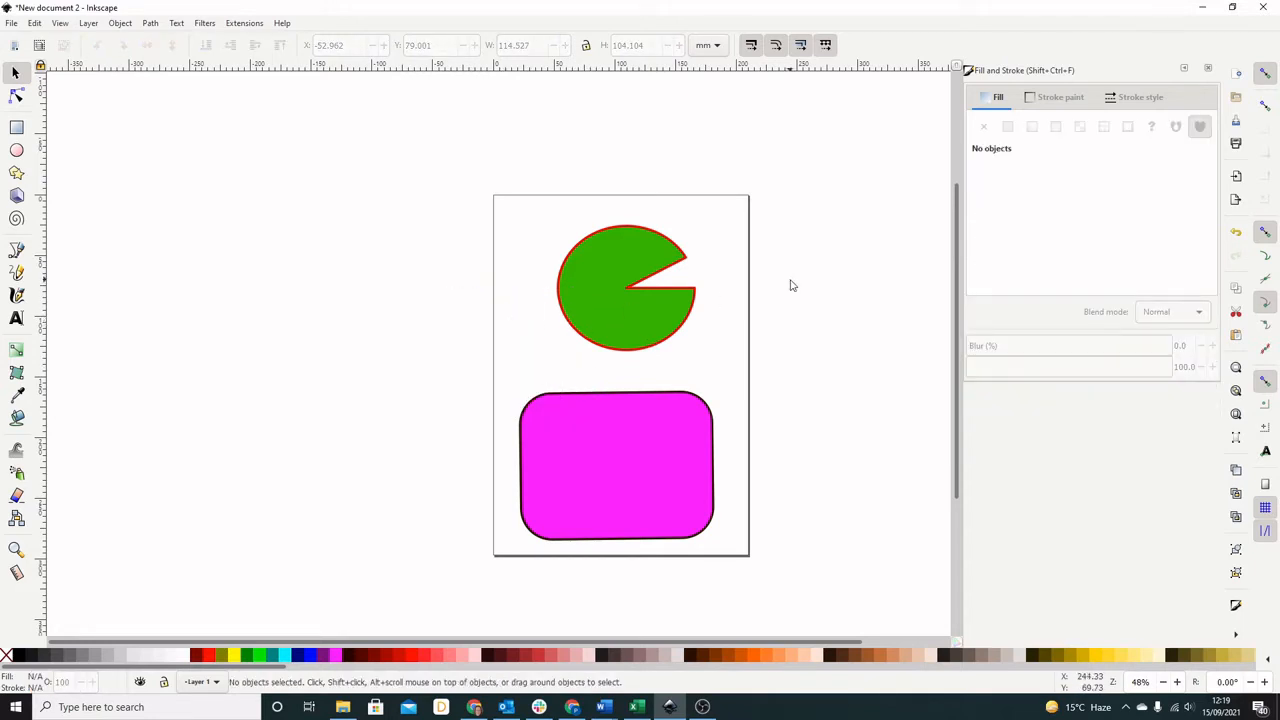
click(608, 313)
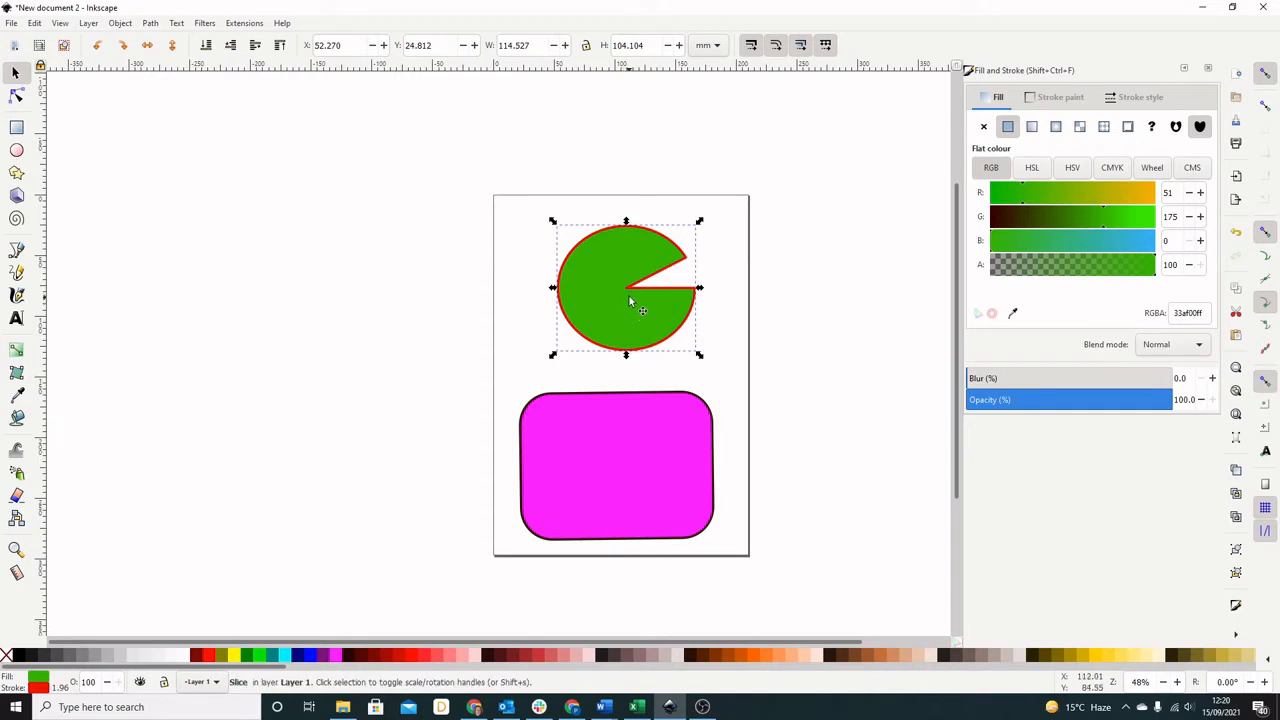
key(ctrl+d)
drag(631, 310, 609, 505)
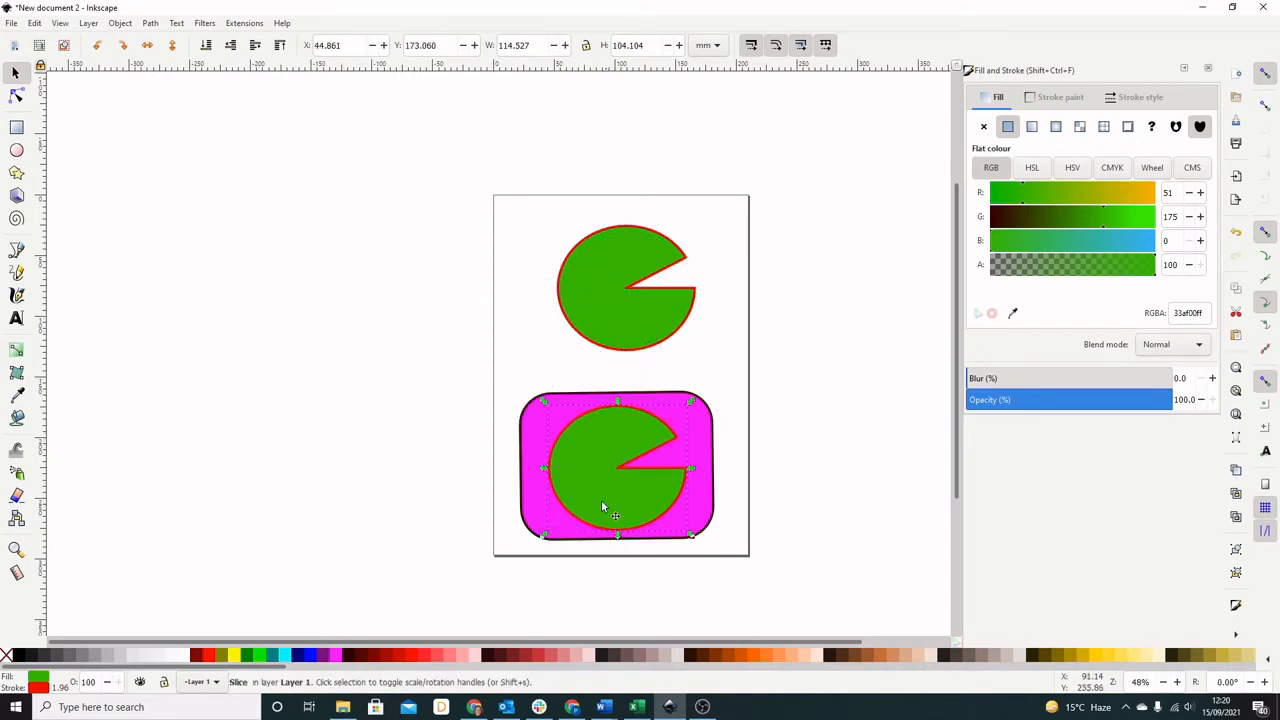
Duplicate the upper slice and move the copy away from the original
right_click(590, 258)
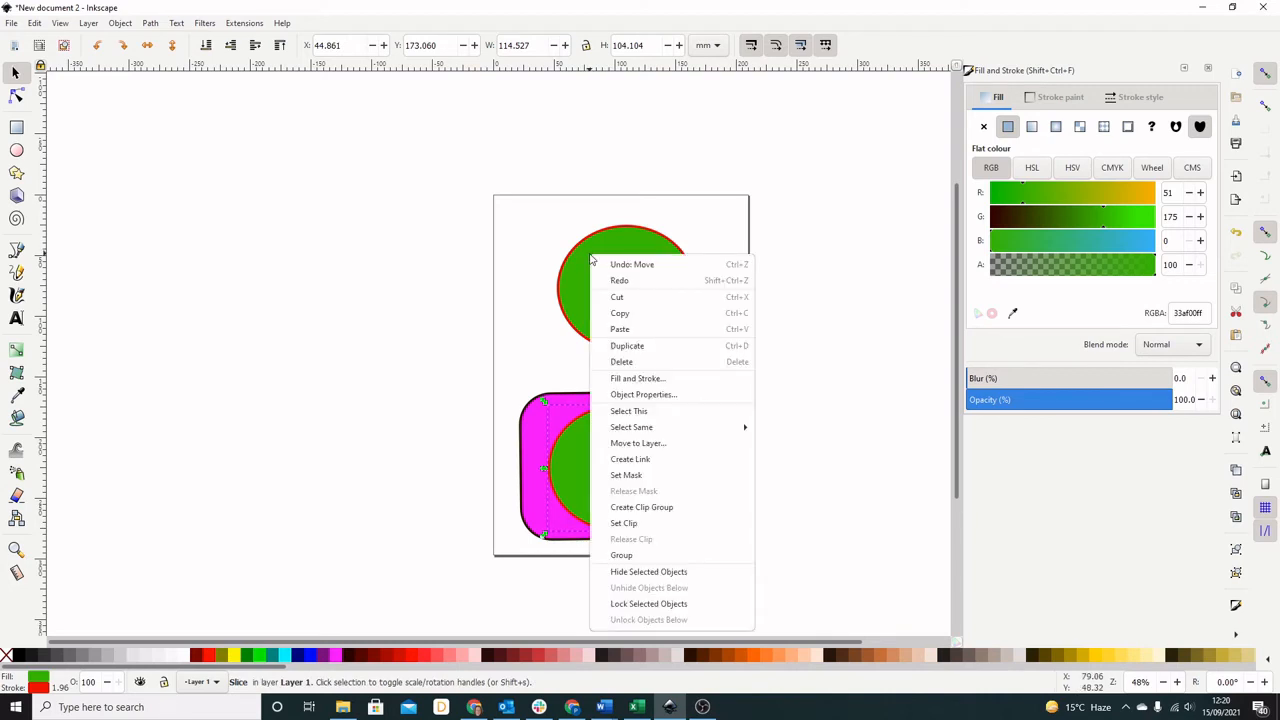
click(568, 300)
click(577, 283)
right_click(577, 283)
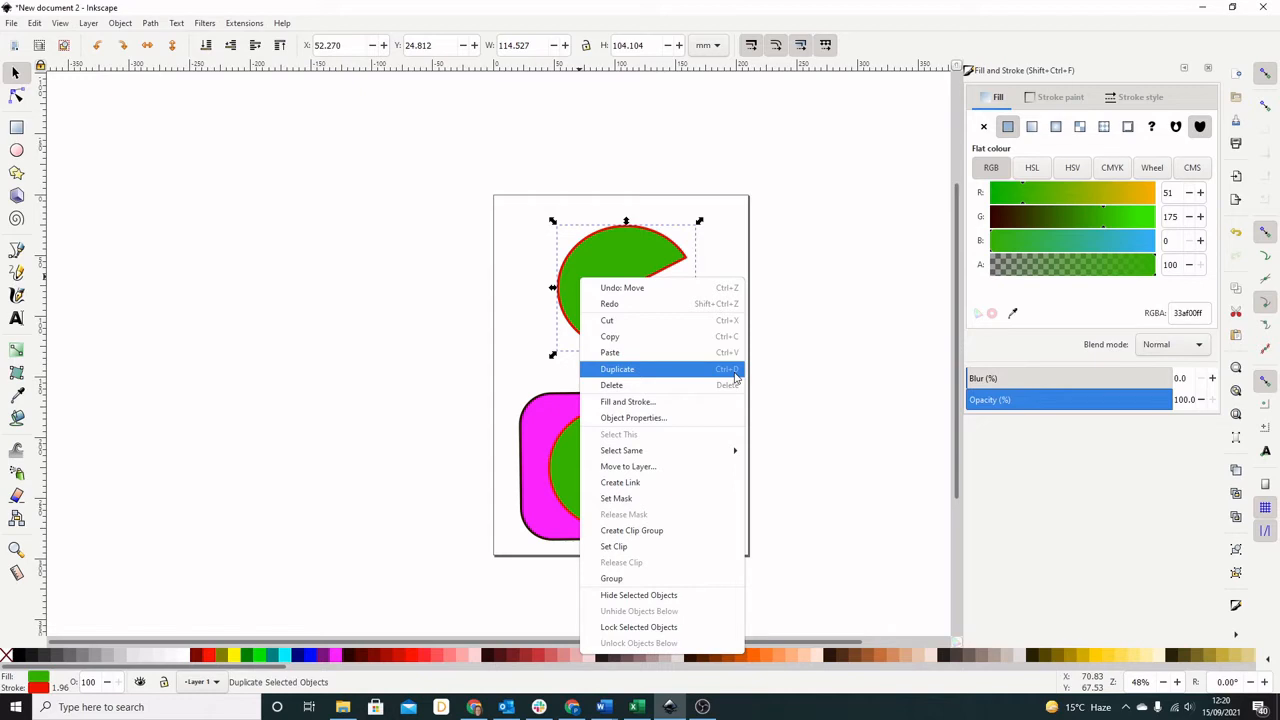
click(589, 242)
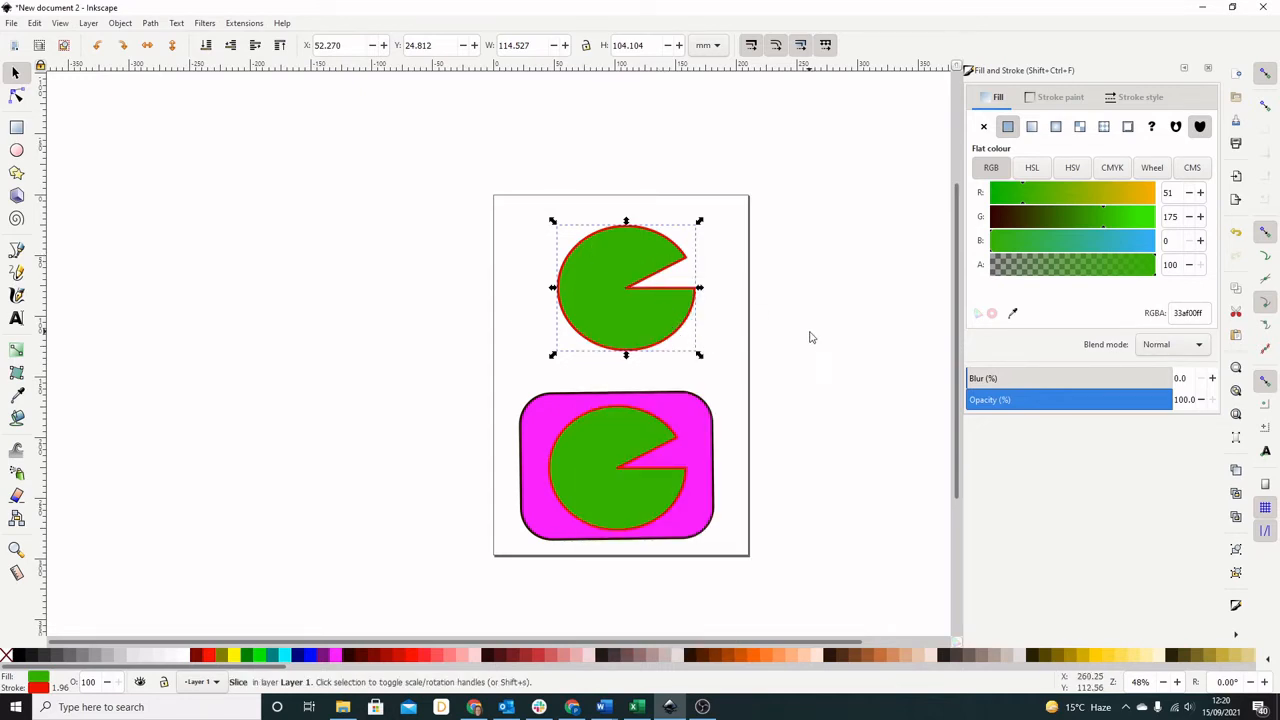
key(ctrl)
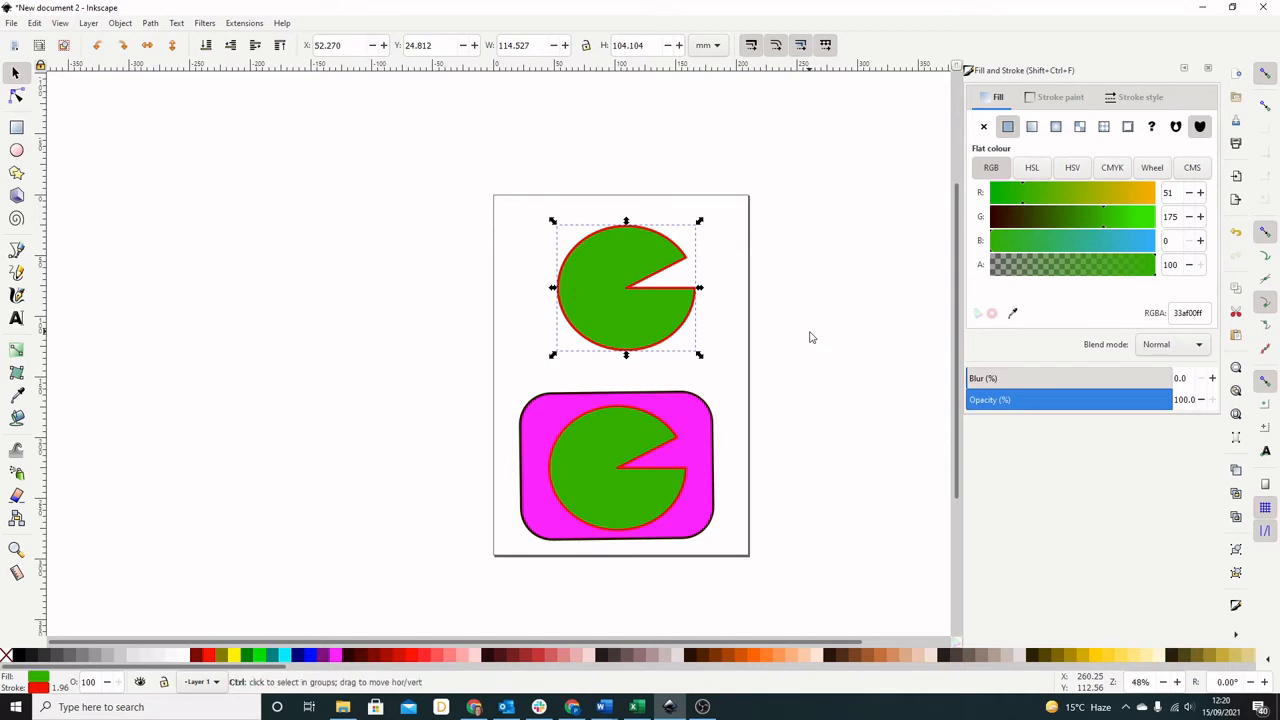
key(ctrl+d)
drag(608, 300, 580, 387)
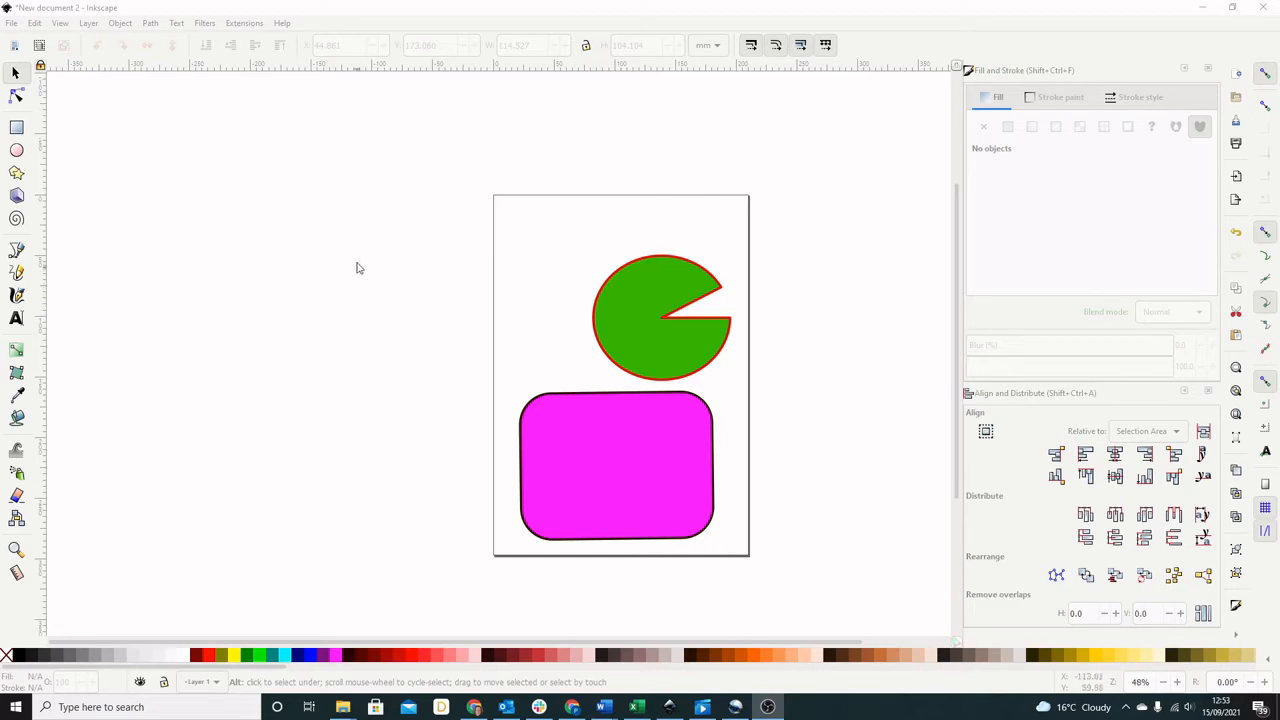
Group the green slice and the magenta rounded rectangle together, and clear the selection
drag(447, 171, 788, 590)
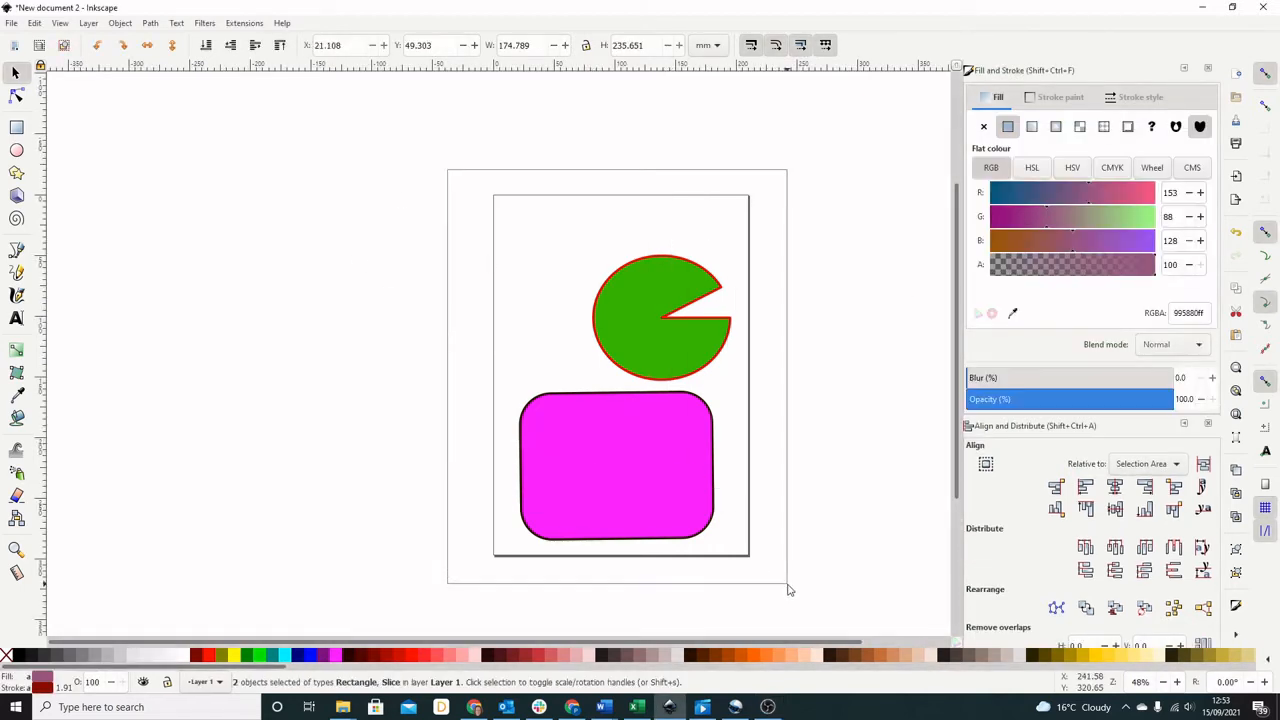
click(813, 494)
click(649, 345)
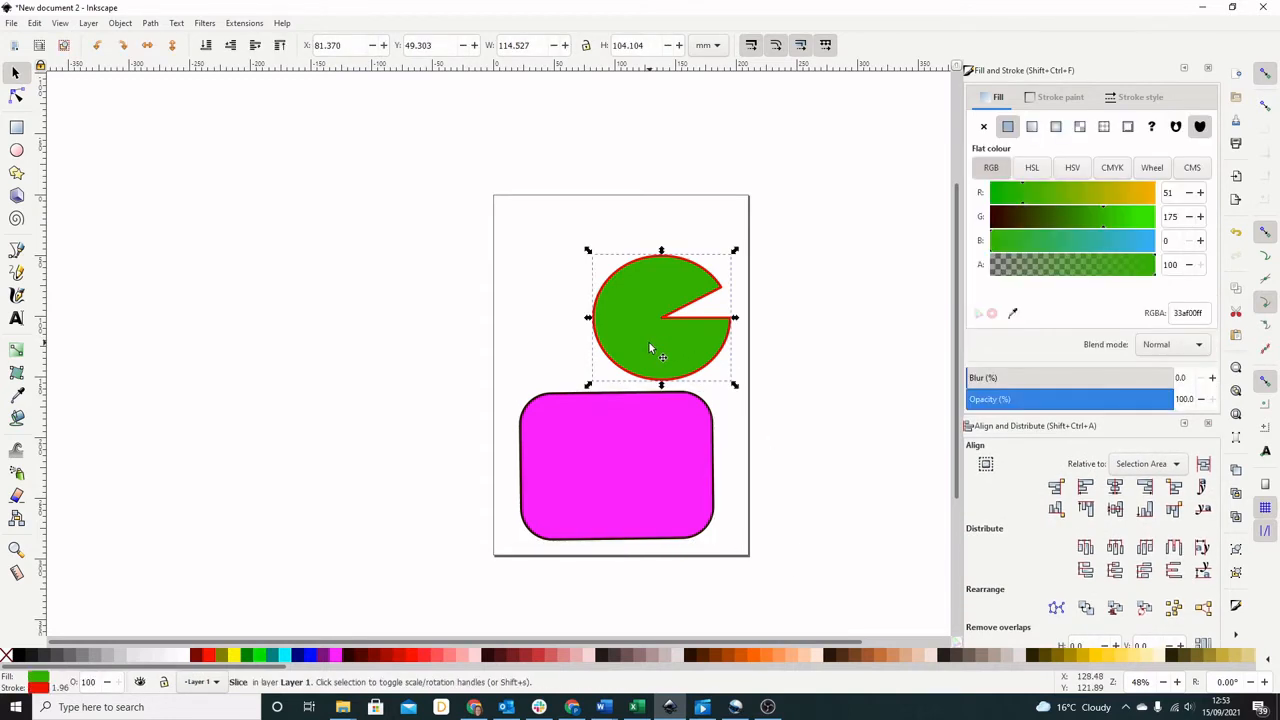
shift+click(555, 480)
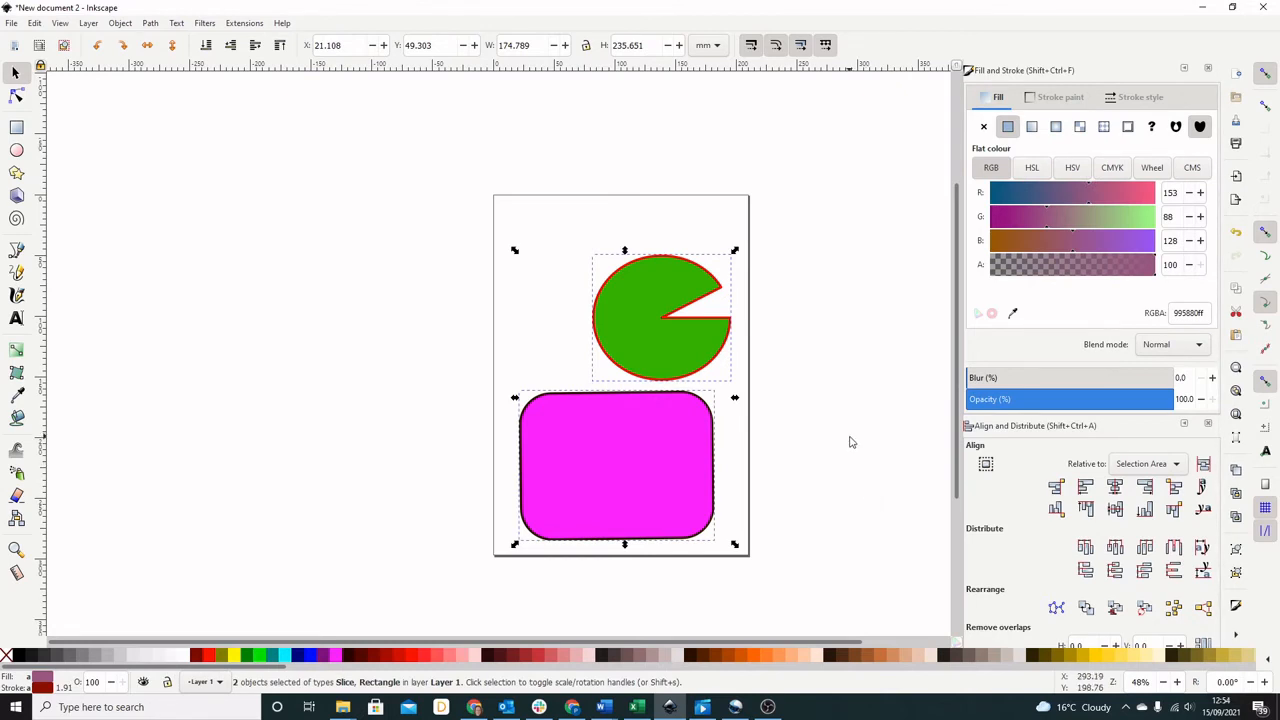
right_click(660, 294)
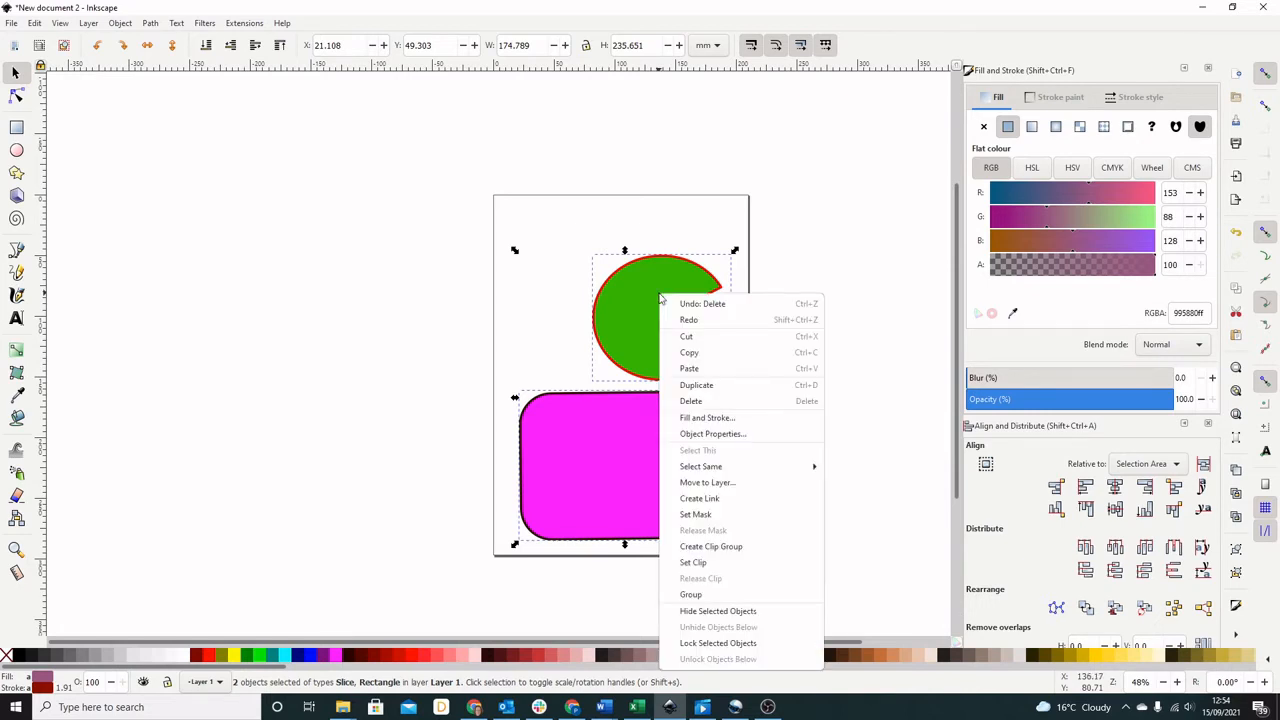
click(690, 596)
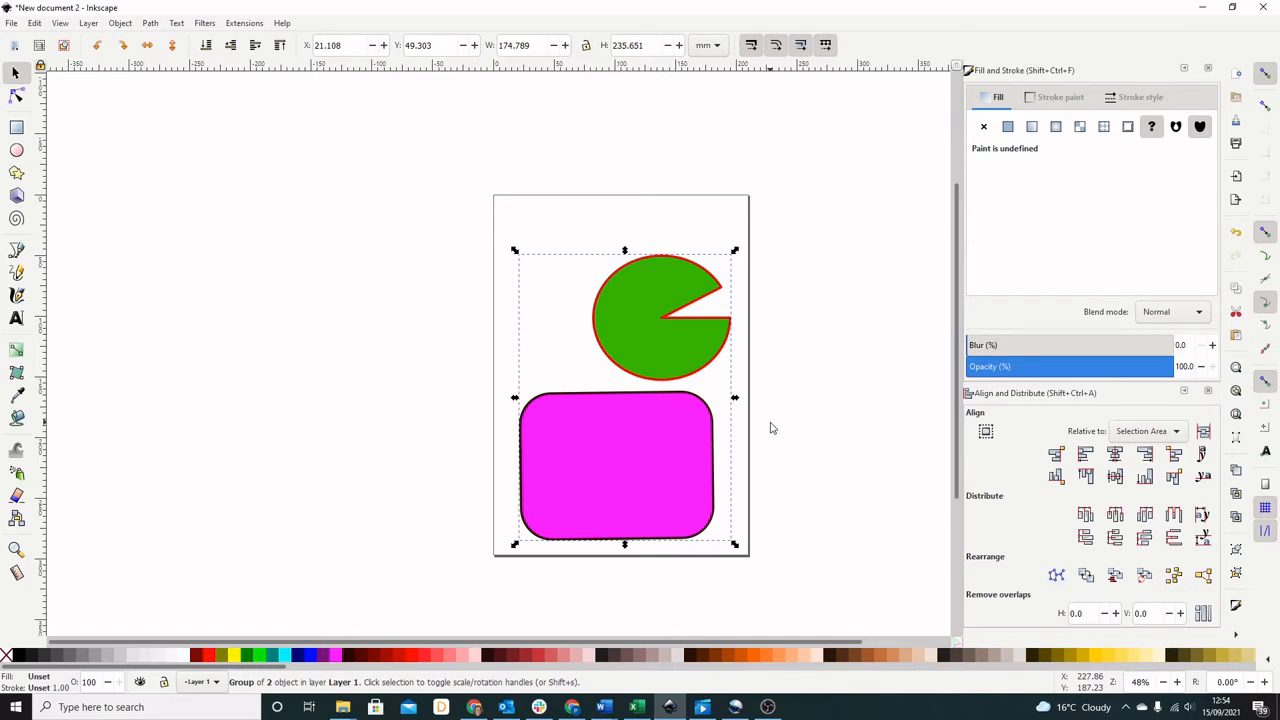
click(800, 395)
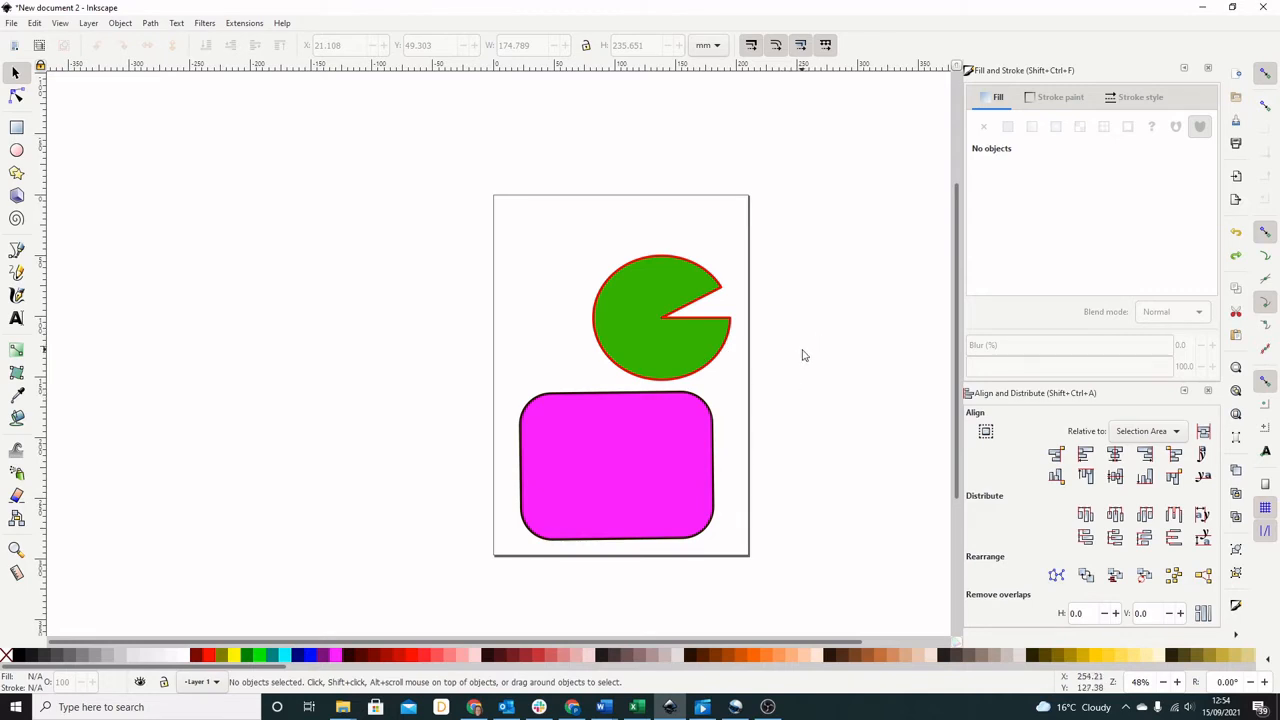
Move the green slice onto the rounded rectangle at about X 43, Y 122 mm, try a Union of both shapes, and undo it
click(663, 365)
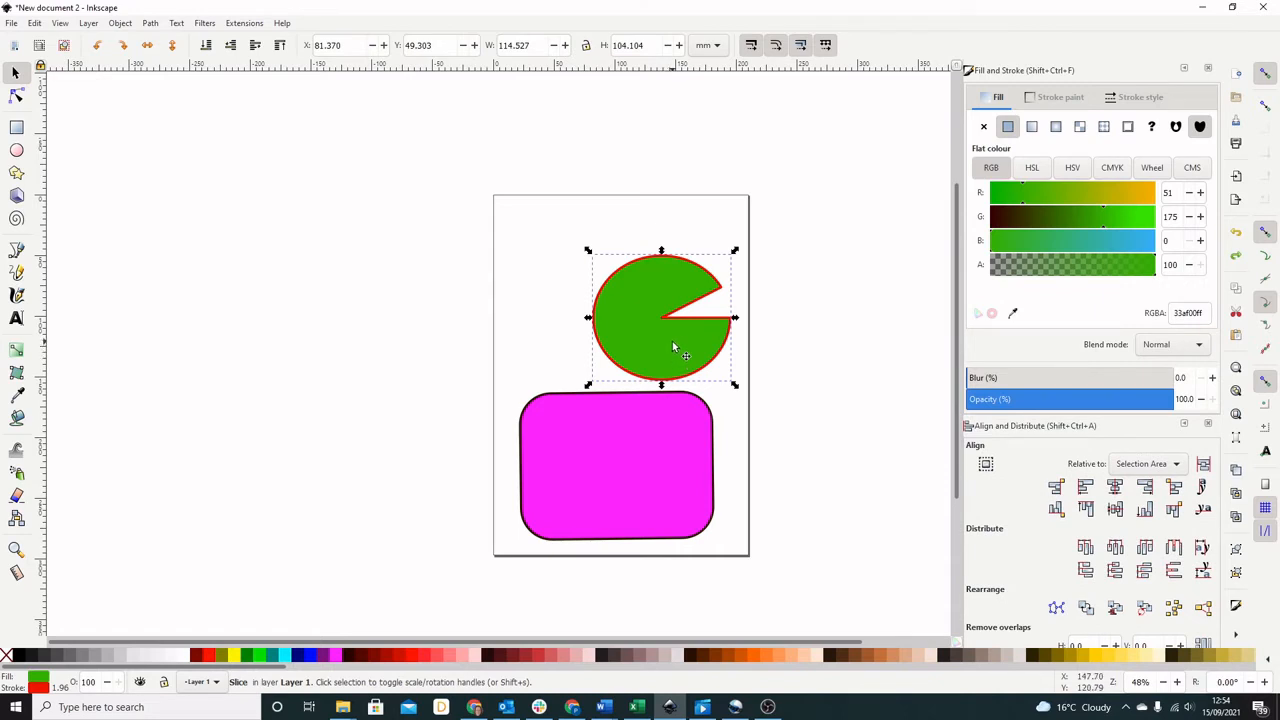
drag(667, 349, 621, 438)
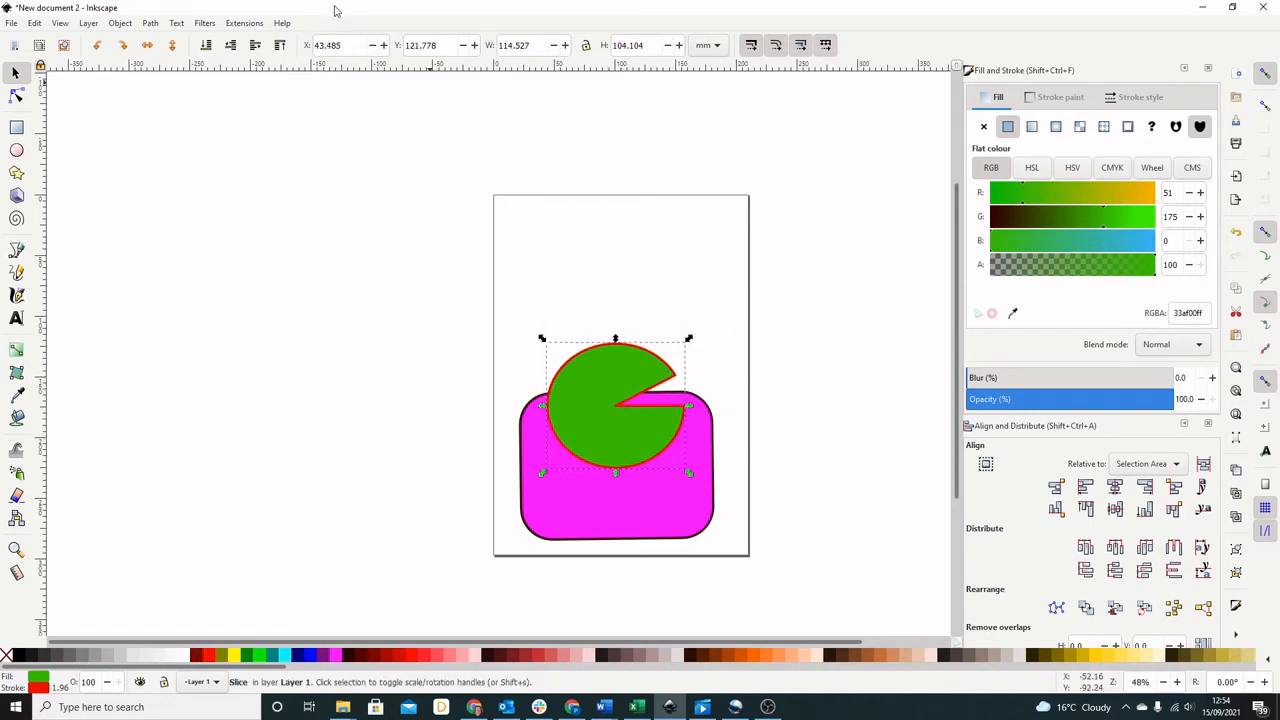
shift+click(627, 510)
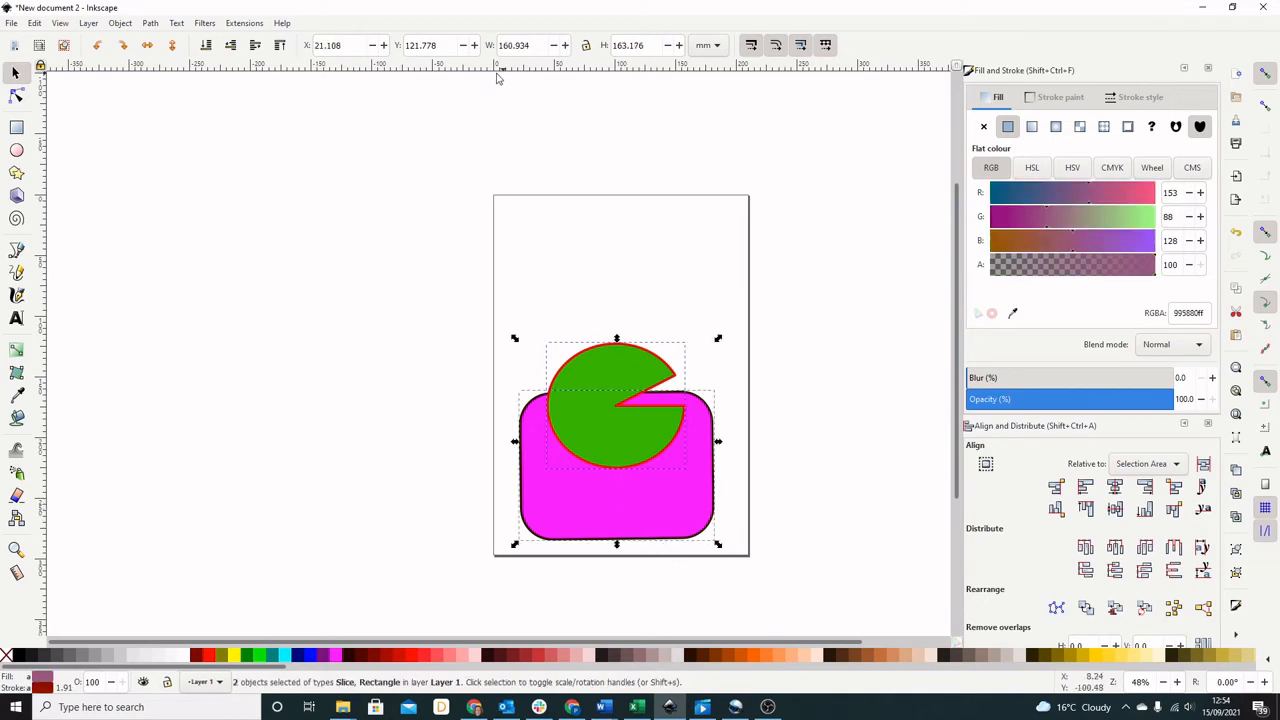
click(151, 25)
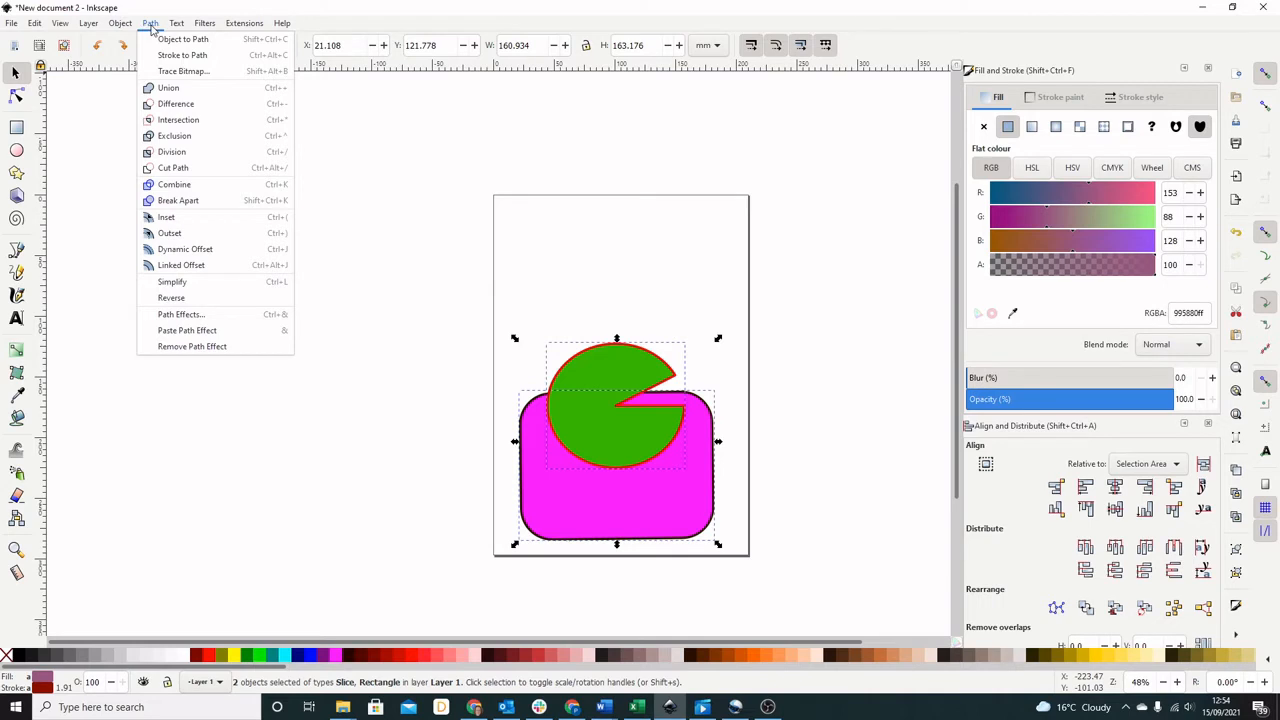
click(168, 89)
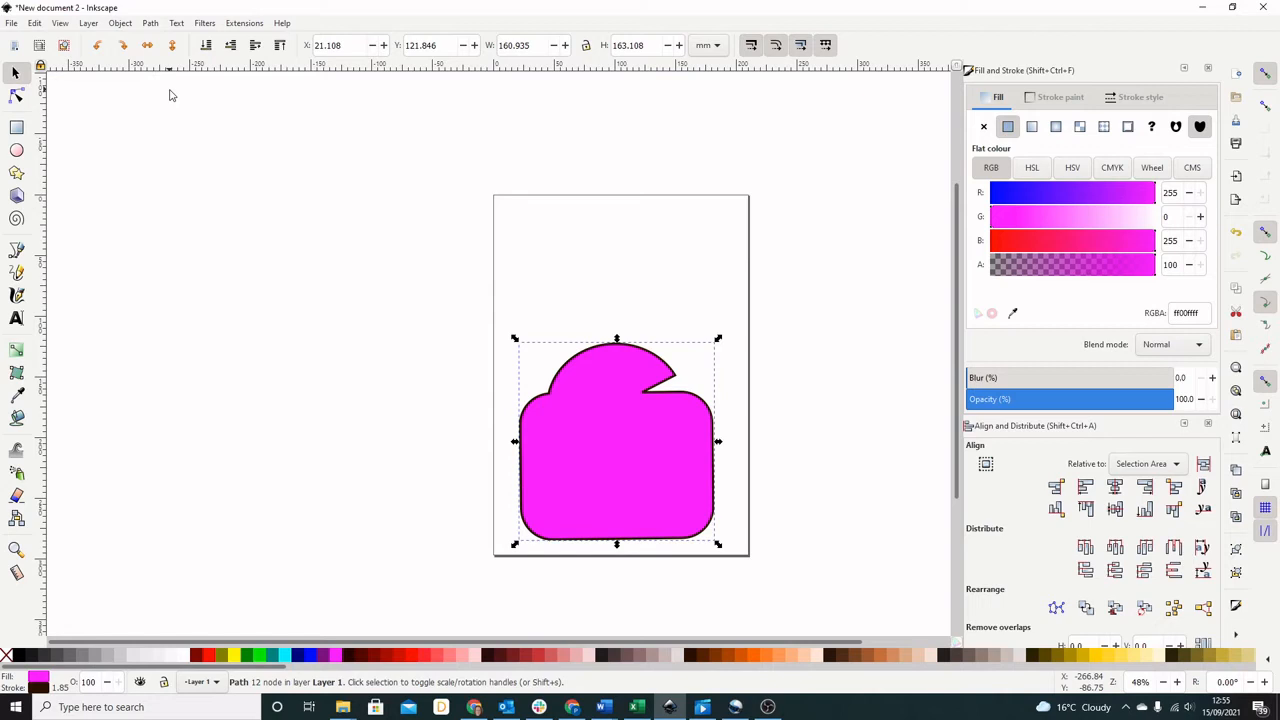
click(170, 95)
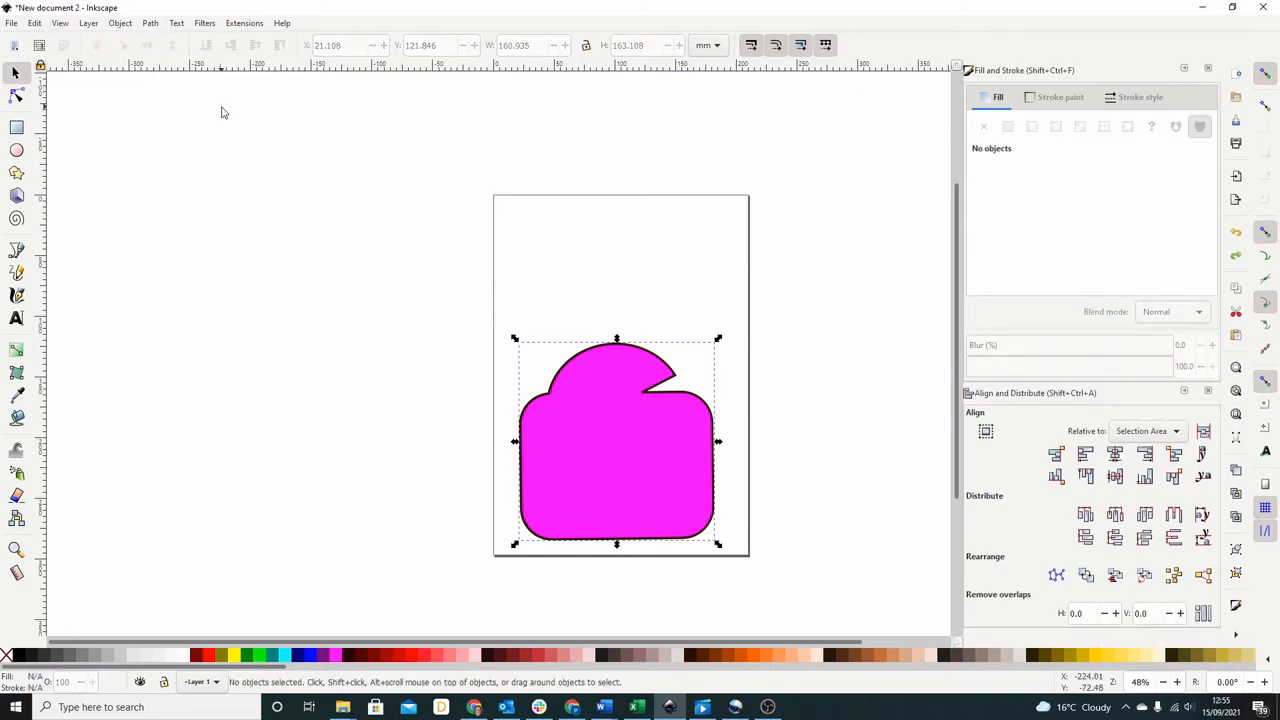
key(ctrl+z)
Try a Difference that cuts the green slice out of the magenta rectangle, and undo it
click(621, 427)
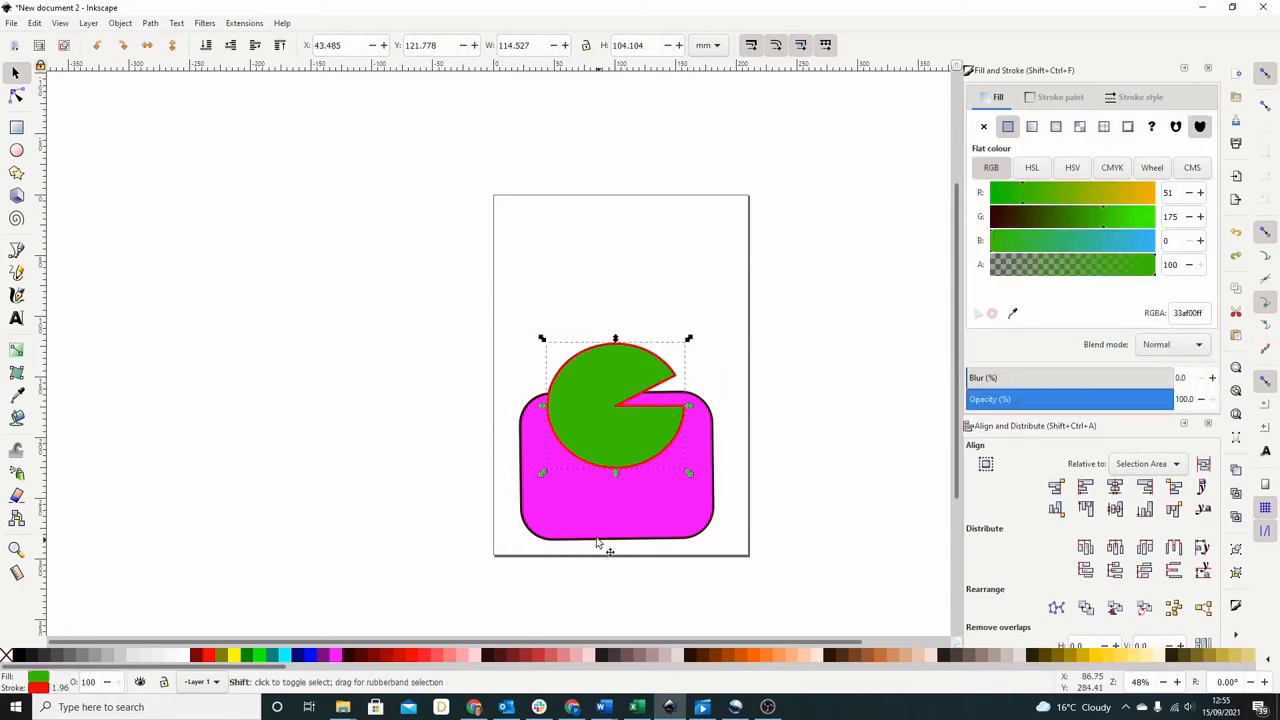
shift+click(604, 540)
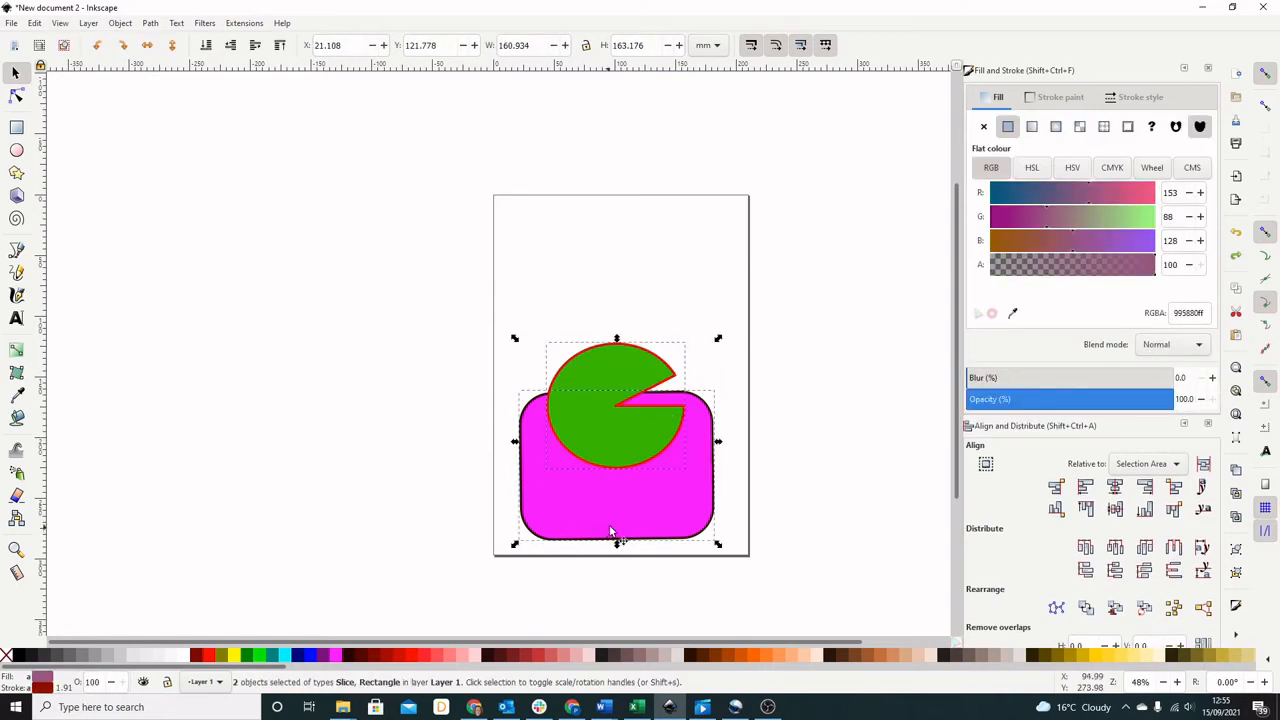
click(150, 23)
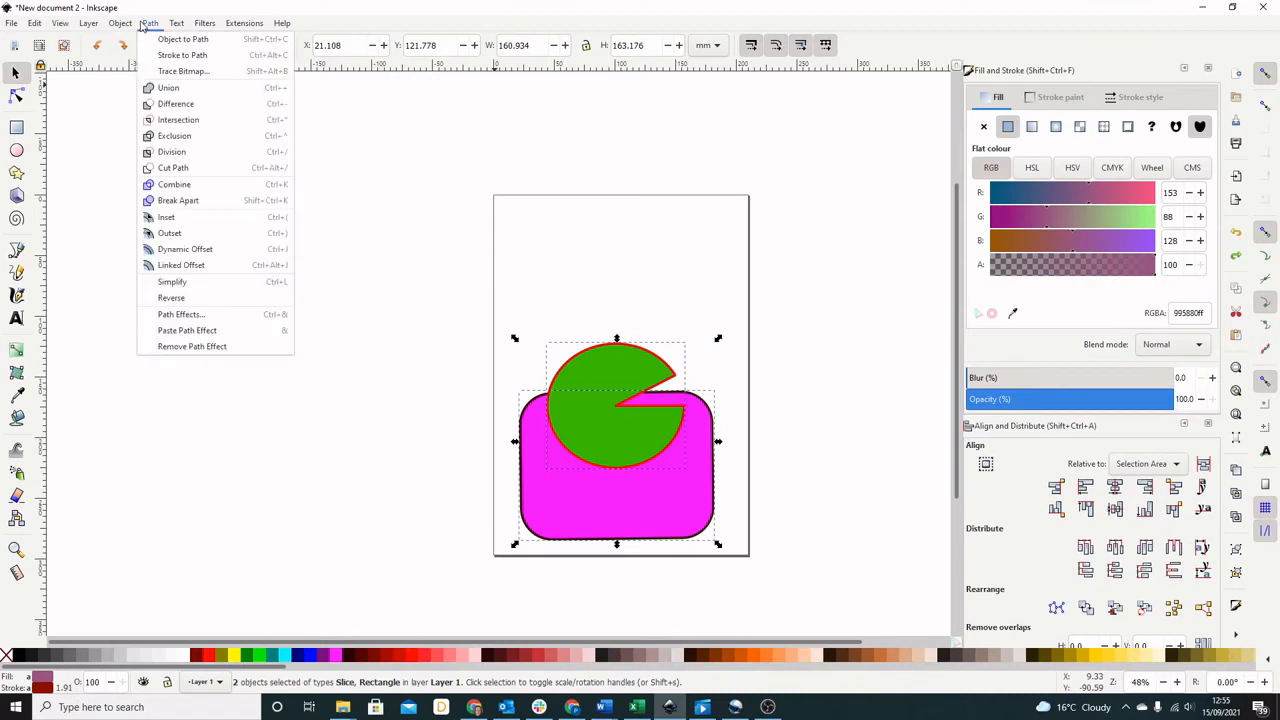
click(165, 104)
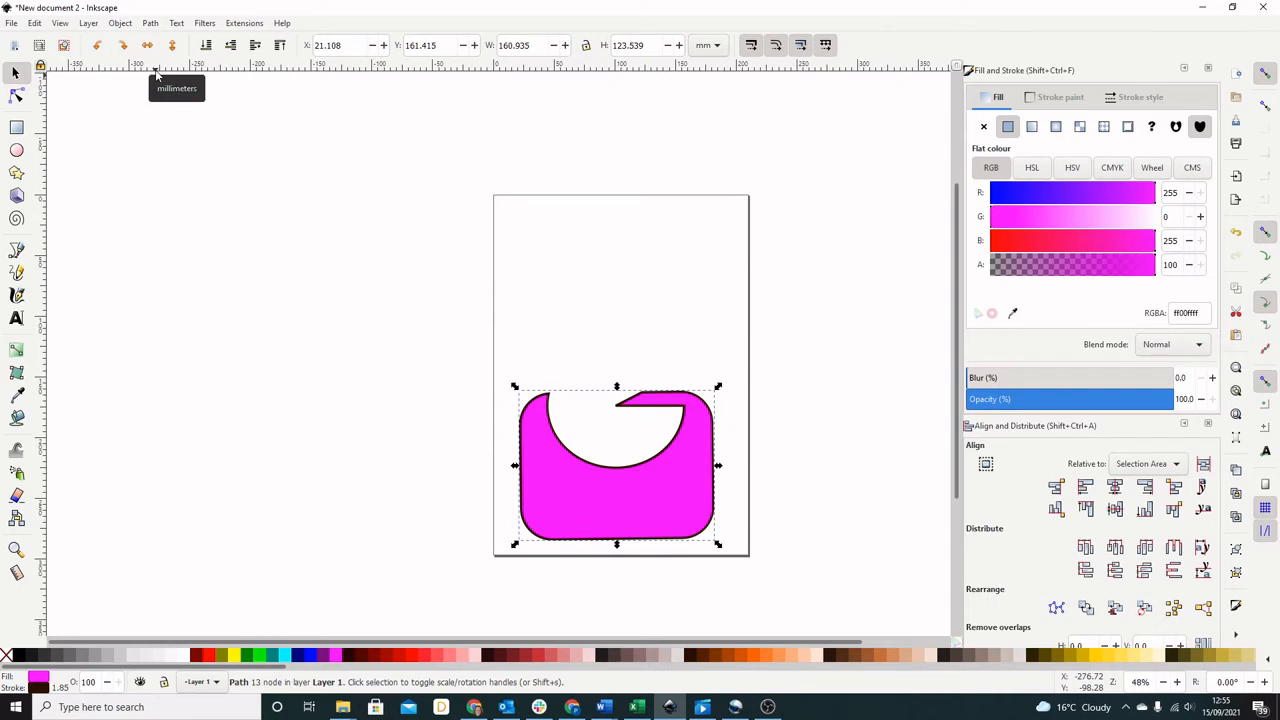
key(ctrl+z)
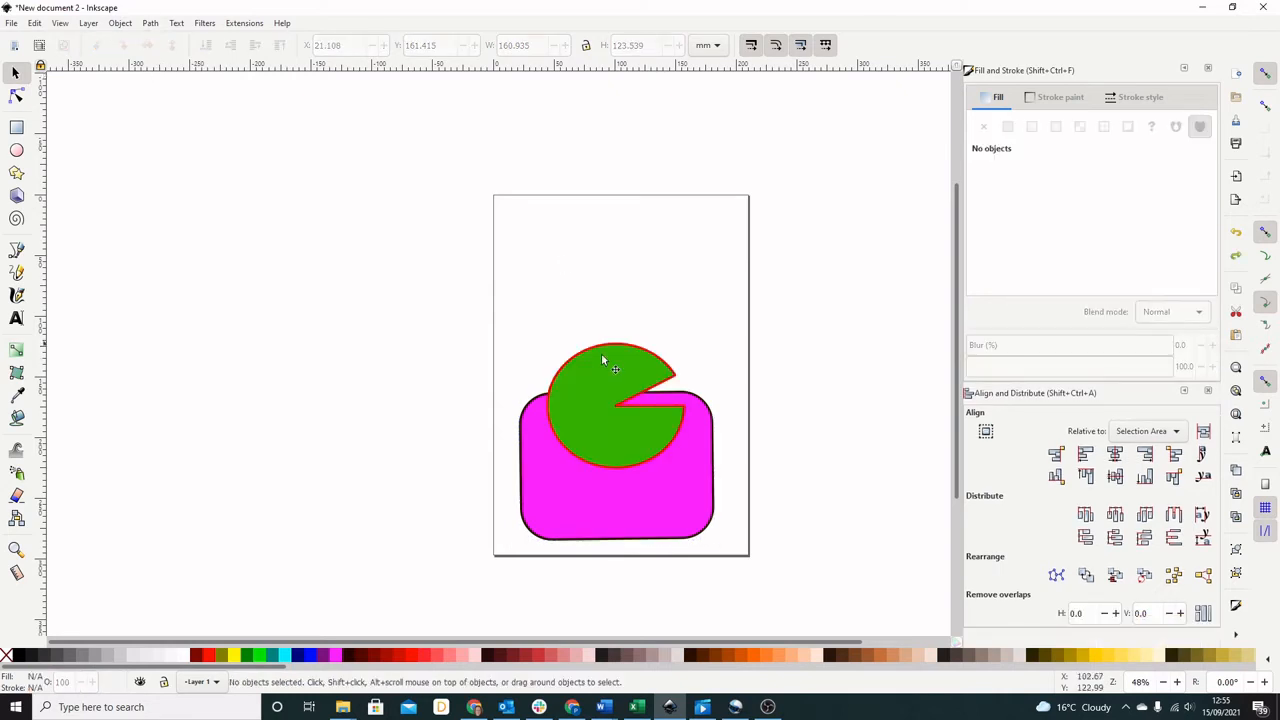
Try an Intersection of the green slice and the magenta rectangle, and undo it
click(602, 356)
shift+click(611, 495)
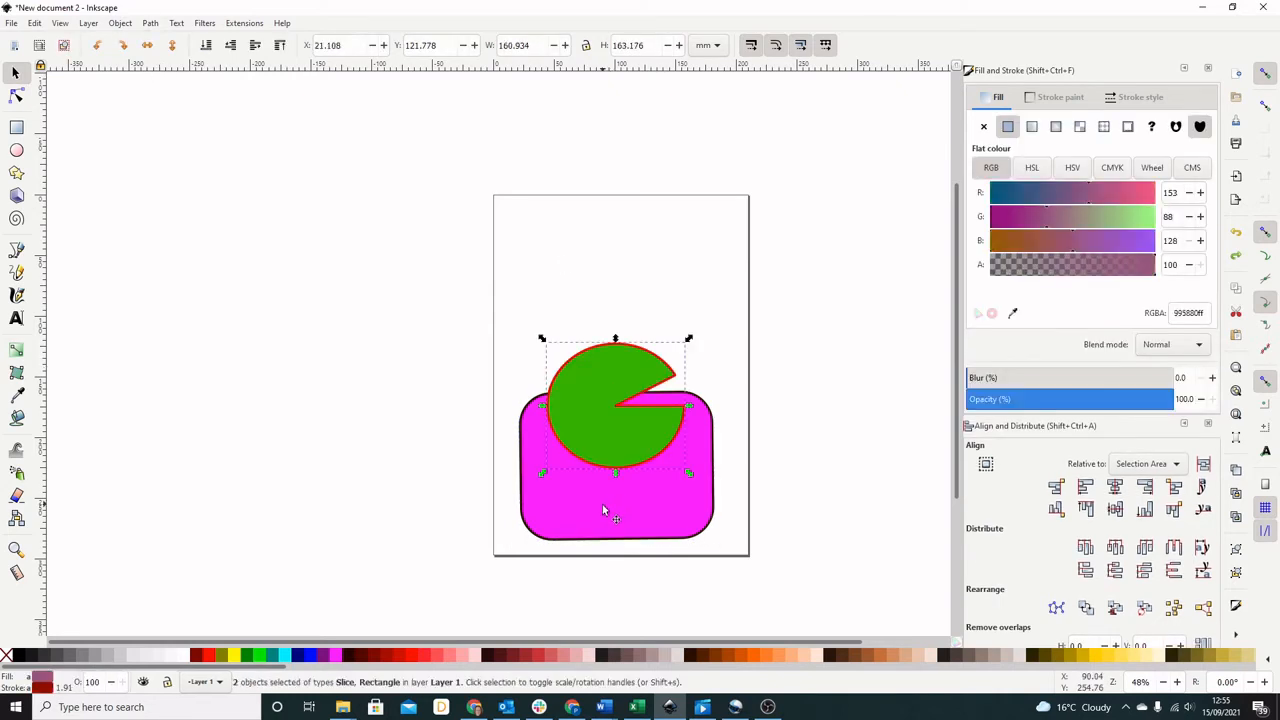
click(151, 25)
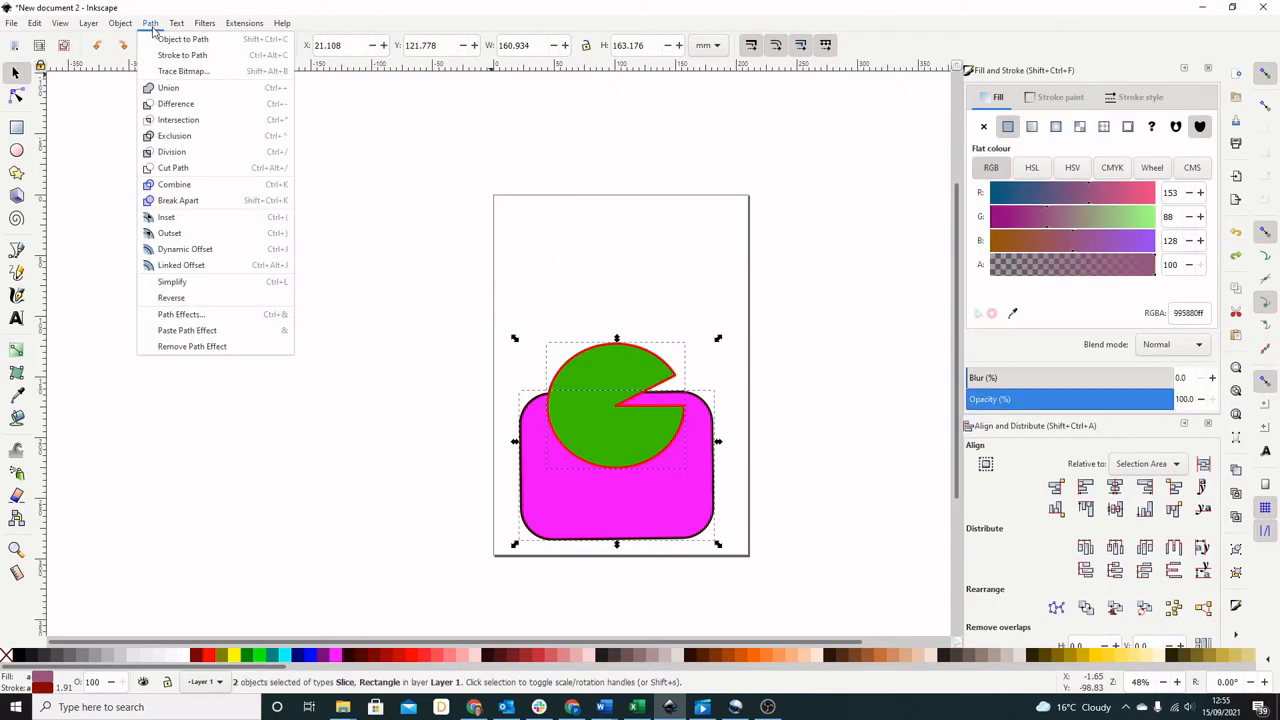
click(172, 121)
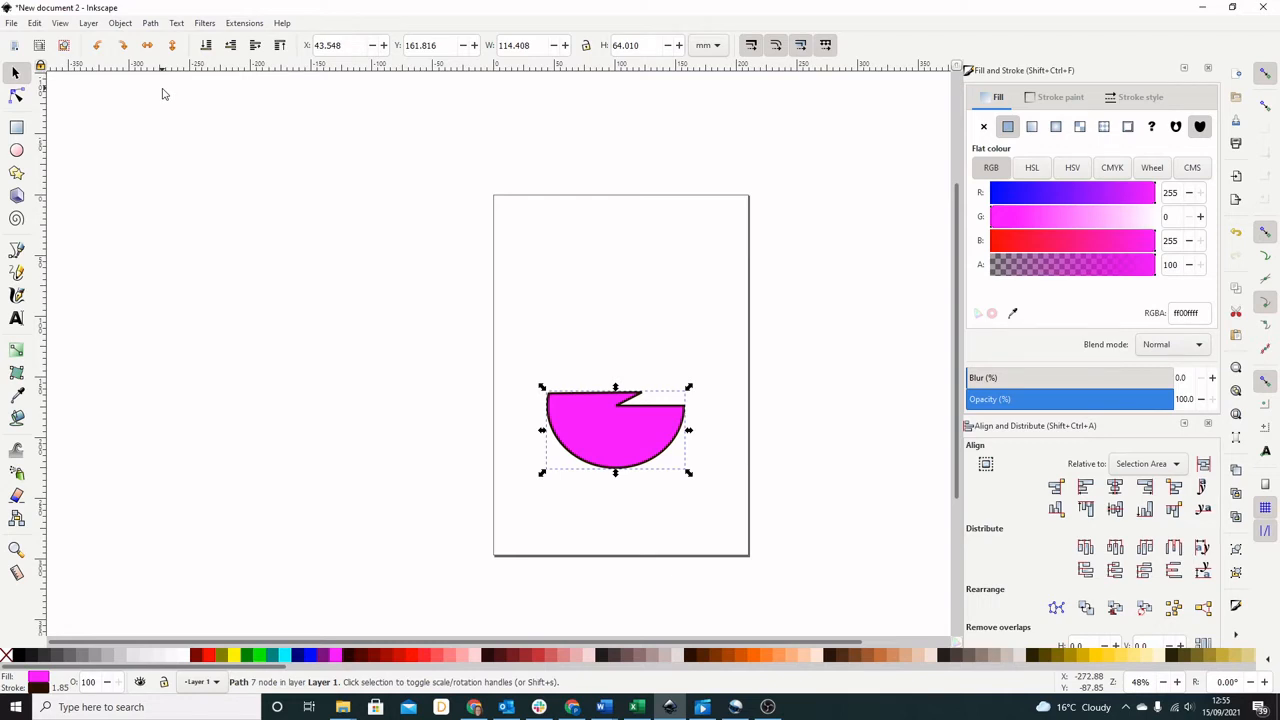
key(ctrl+z)
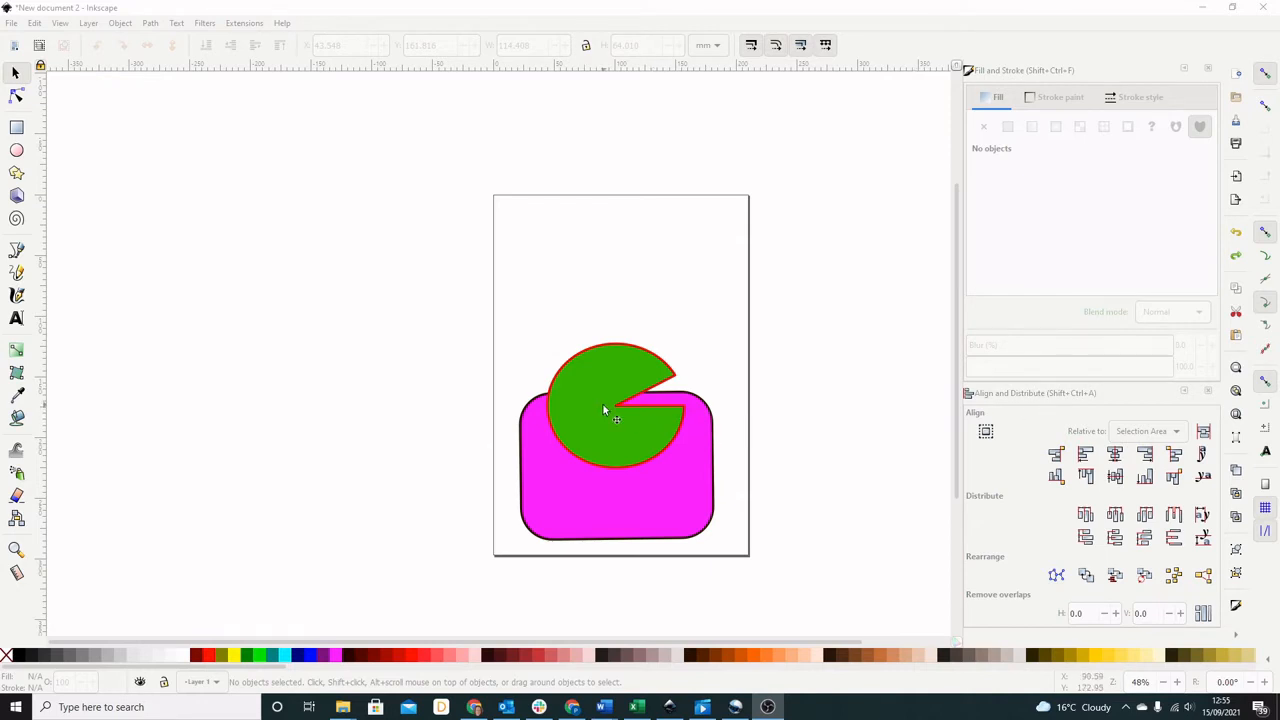
Move the slice clear above the rectangle to about X 45, Y 22 mm, and close and reopen the Align and Distribute dialog
mouse_move(603, 404)
mouse_down()
mouse_move(604, 296)
mouse_move(608, 350)
mouse_move(609, 306)
mouse_up()
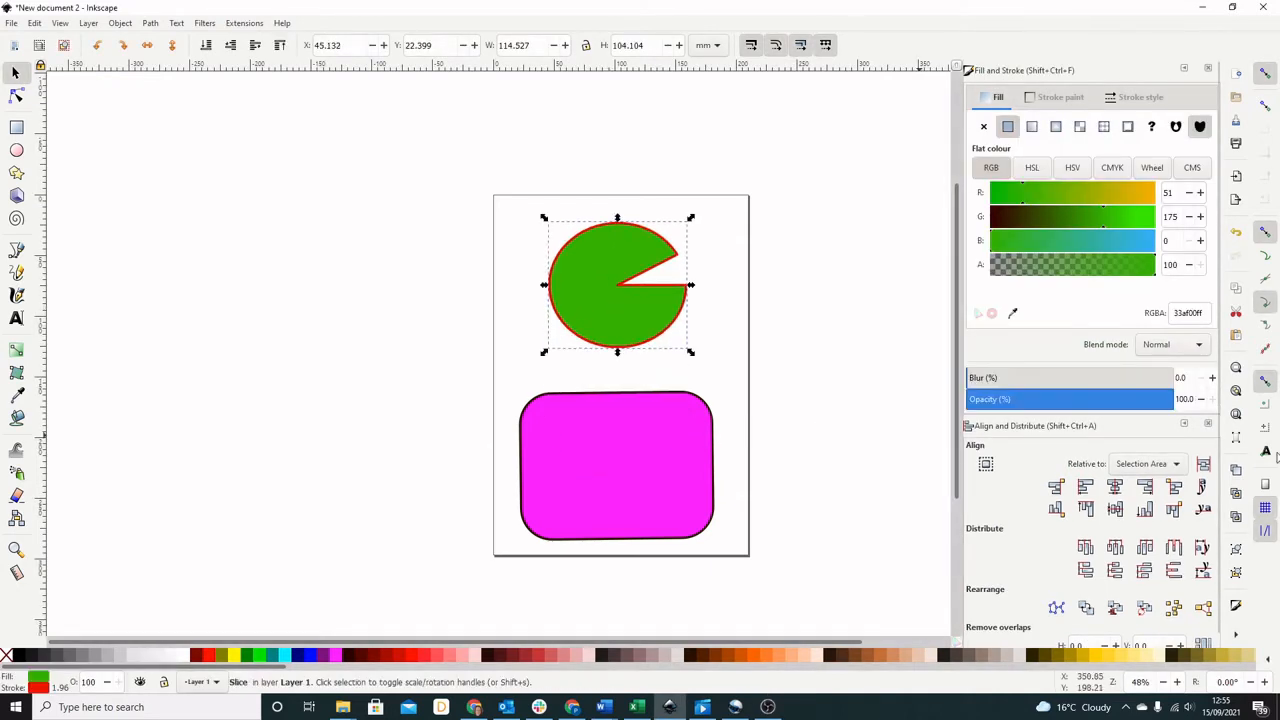
click(1207, 426)
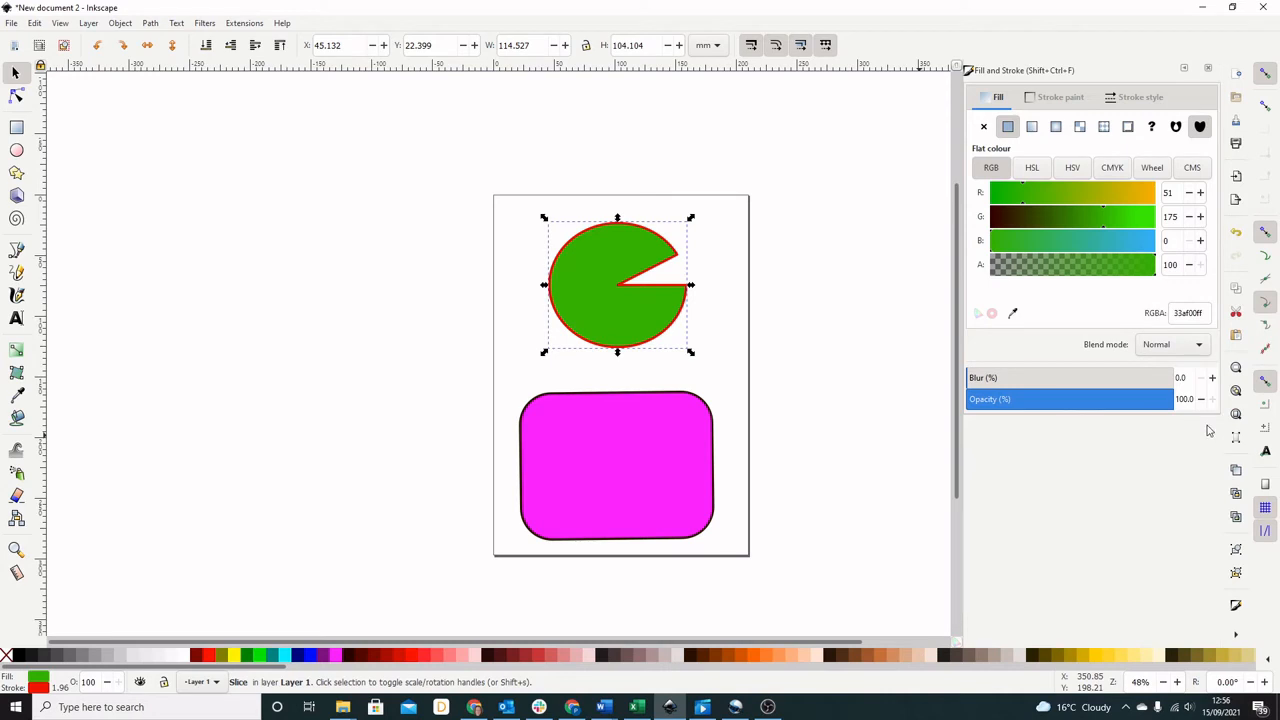
click(1236, 637)
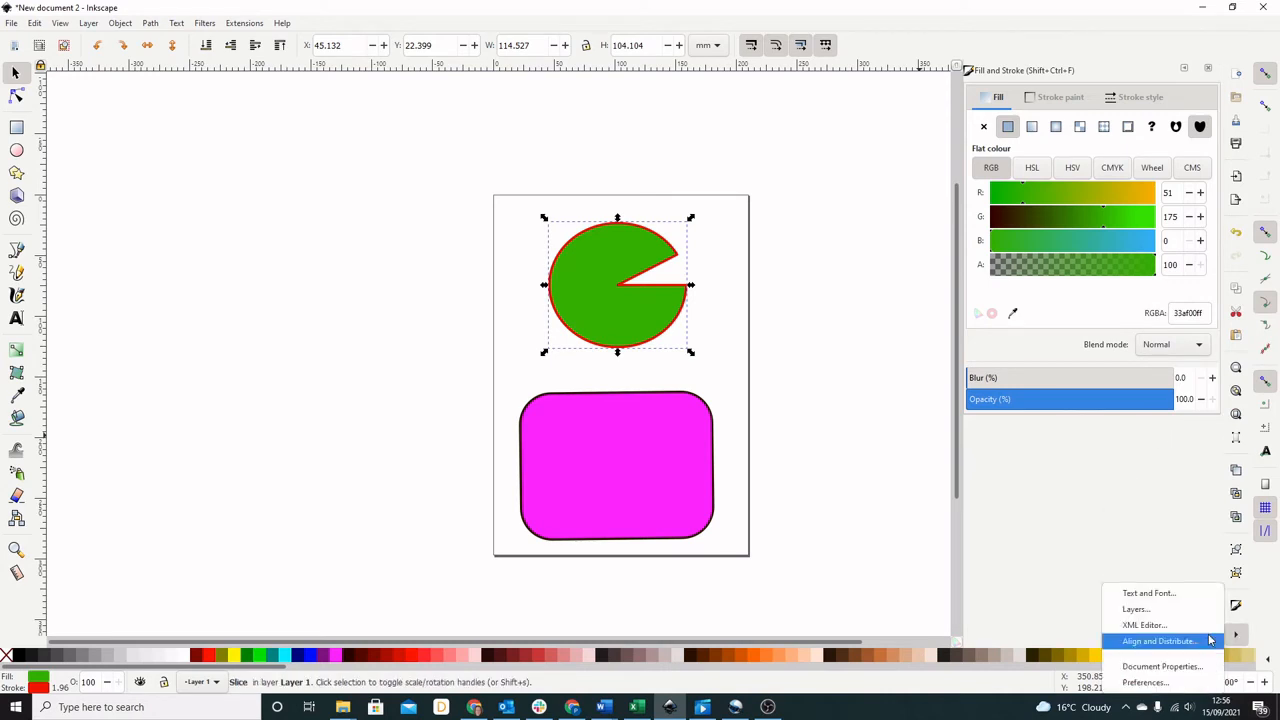
click(1188, 642)
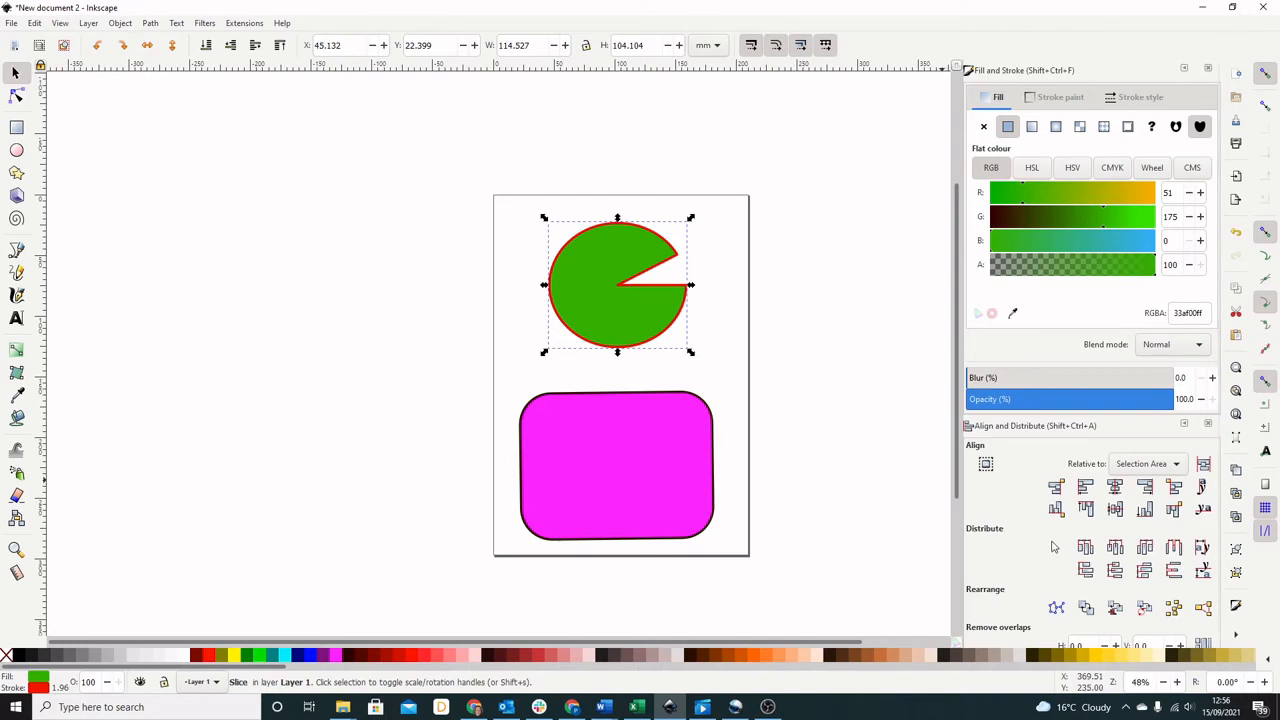
Try aligning the slice's right edge to the anchor's left edge, its top edge to the anchor's bottom, and its left edge to the anchor's right
click(1057, 487)
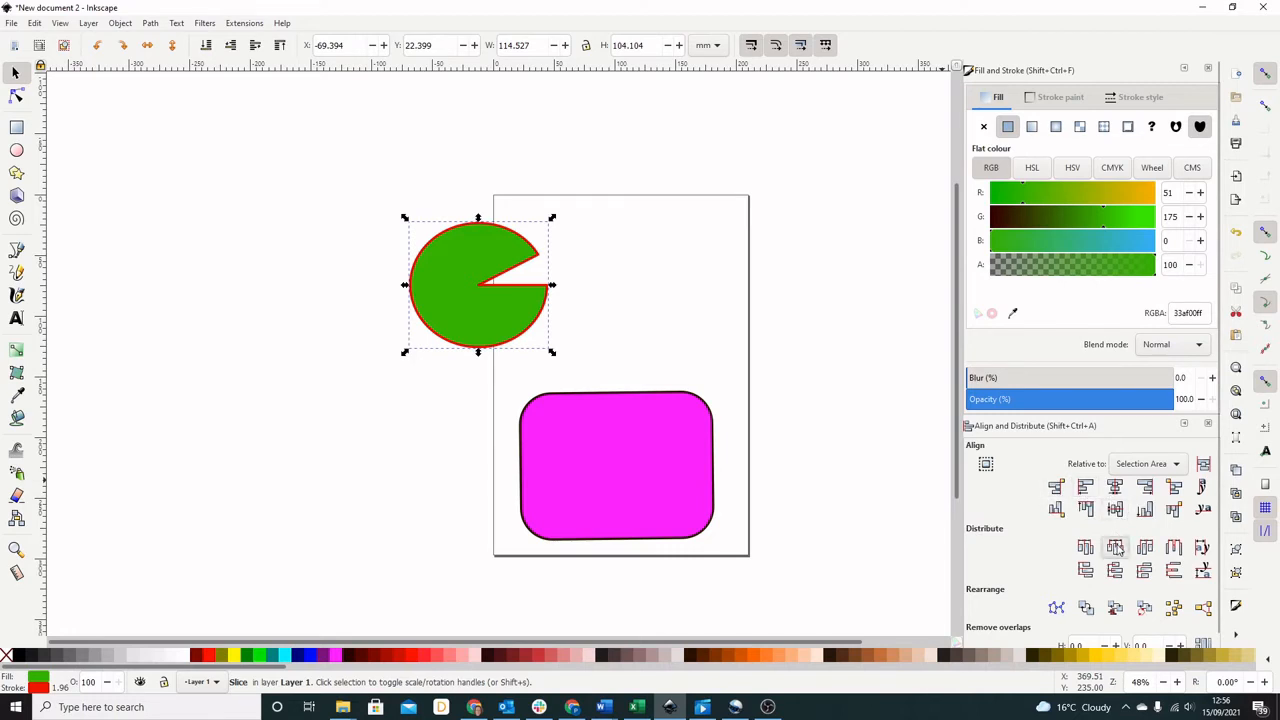
click(1174, 509)
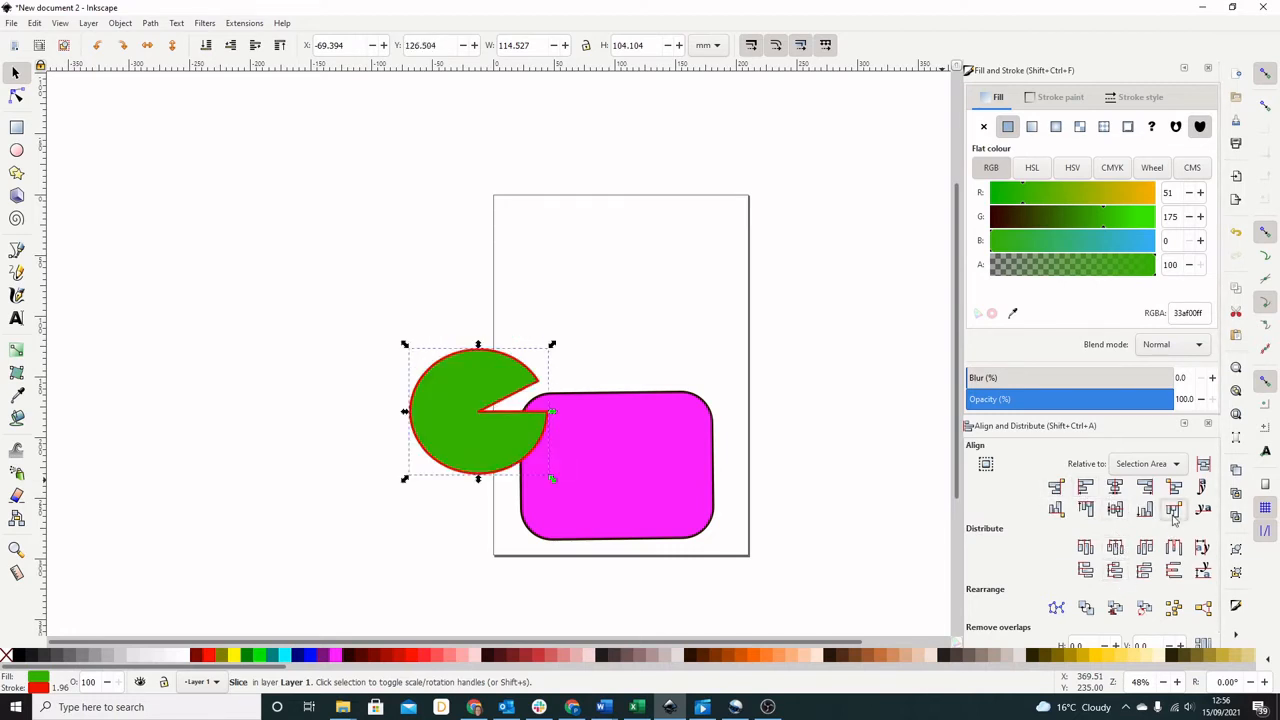
click(1175, 488)
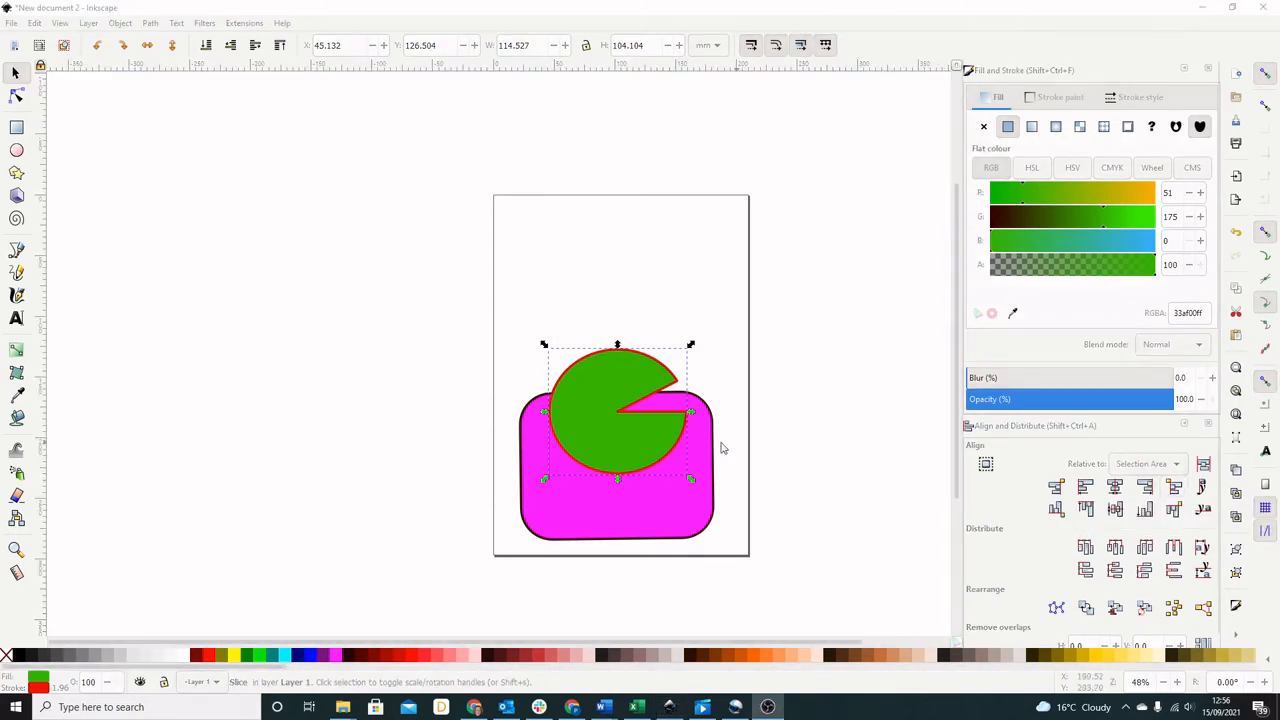
Move the slice back above the rectangle at about X 42, Y 40 mm, and convert it from an object to a path
drag(607, 445, 619, 305)
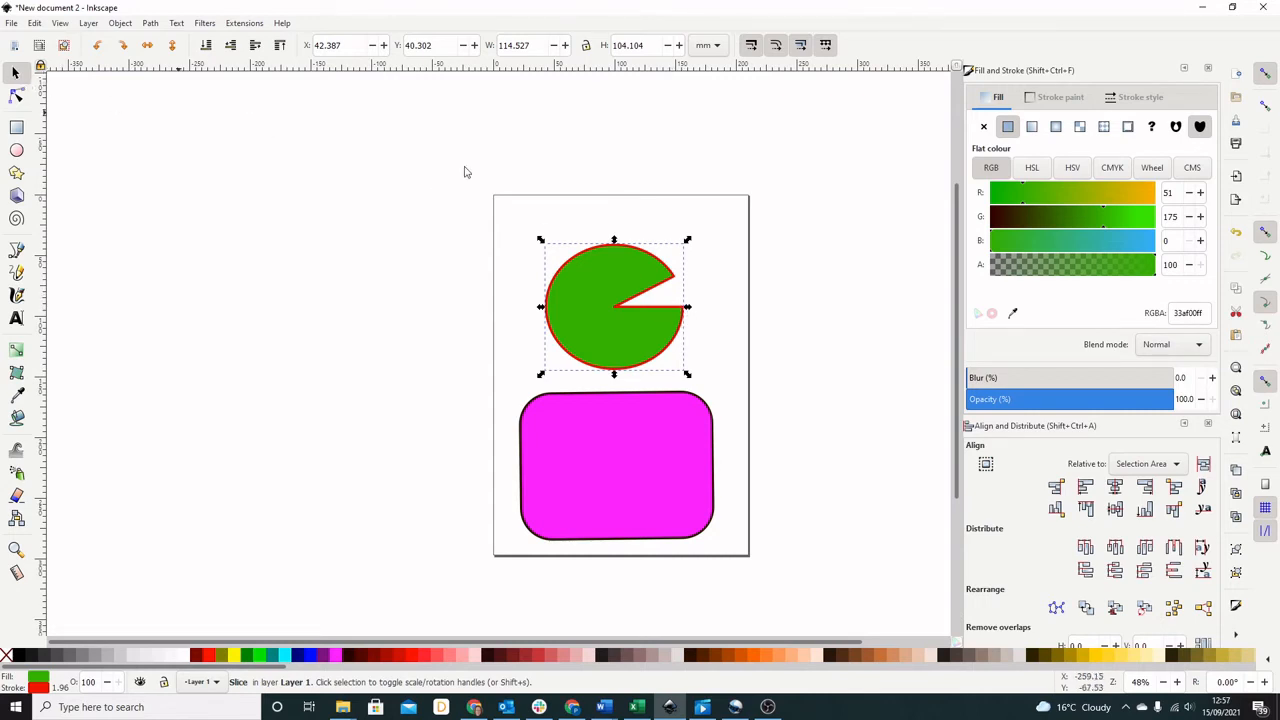
click(148, 27)
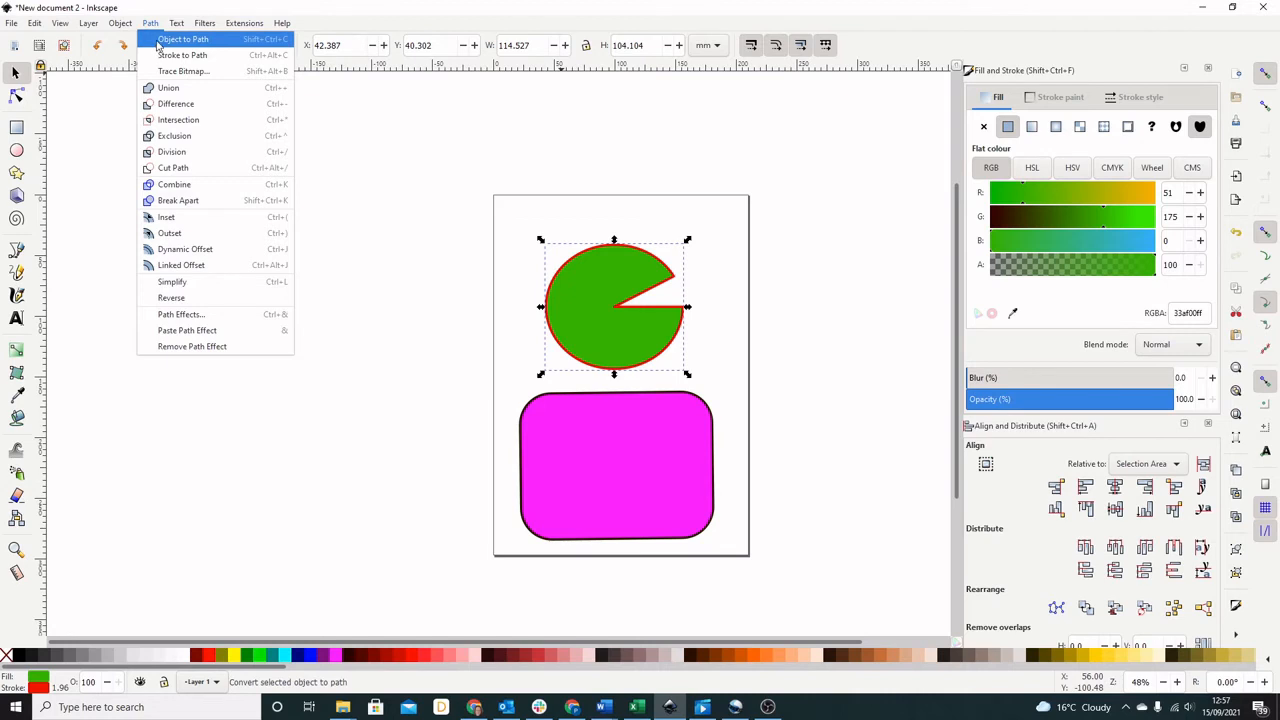
click(182, 39)
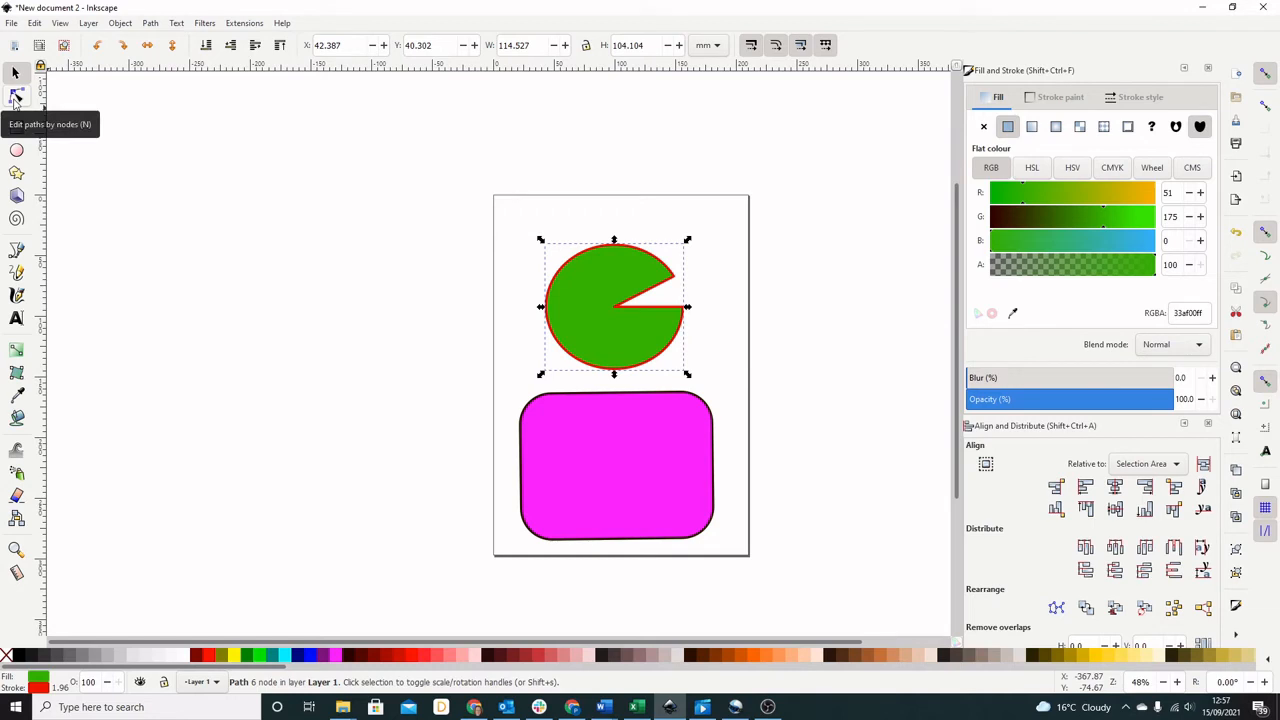
Move the path's inner corner node to about X 84, Y 95 mm and its upper mouth node to about X 131, Y -9 mm
click(15, 97)
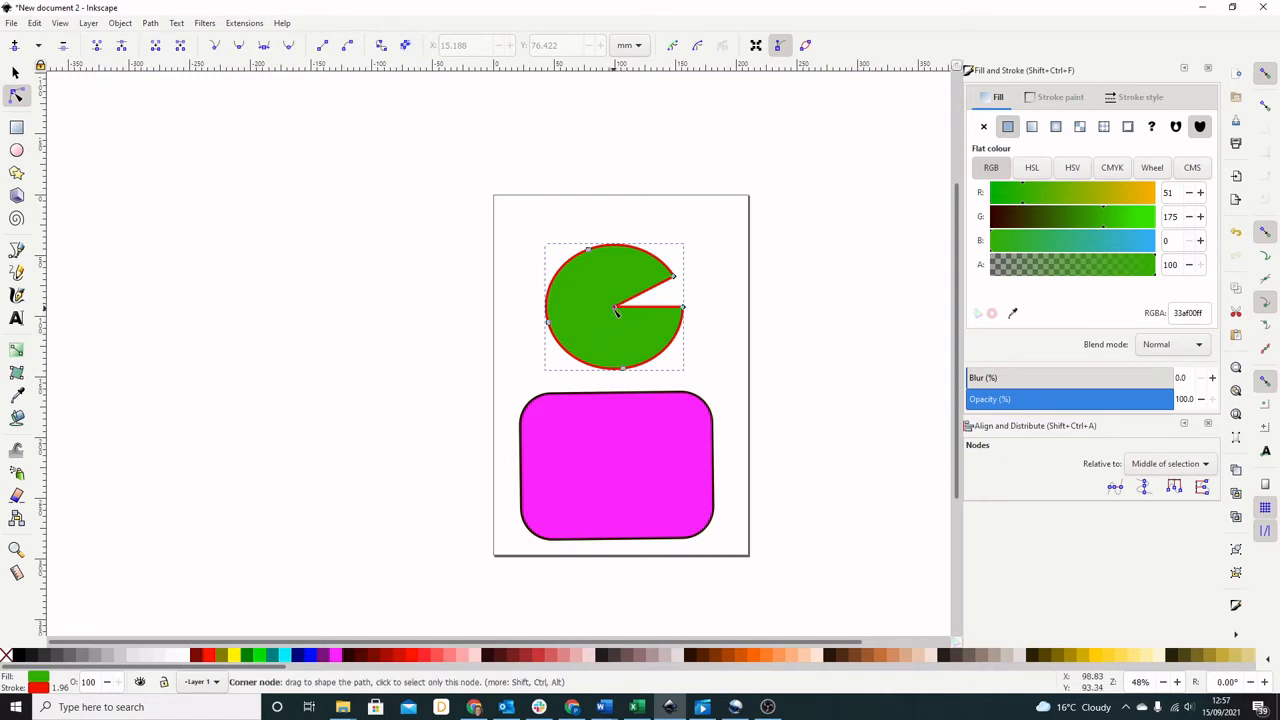
mouse_move(616, 311)
mouse_down()
mouse_move(614, 277)
mouse_move(640, 288)
mouse_move(586, 287)
mouse_move(621, 270)
mouse_move(608, 288)
mouse_move(652, 308)
mouse_move(596, 310)
mouse_up()
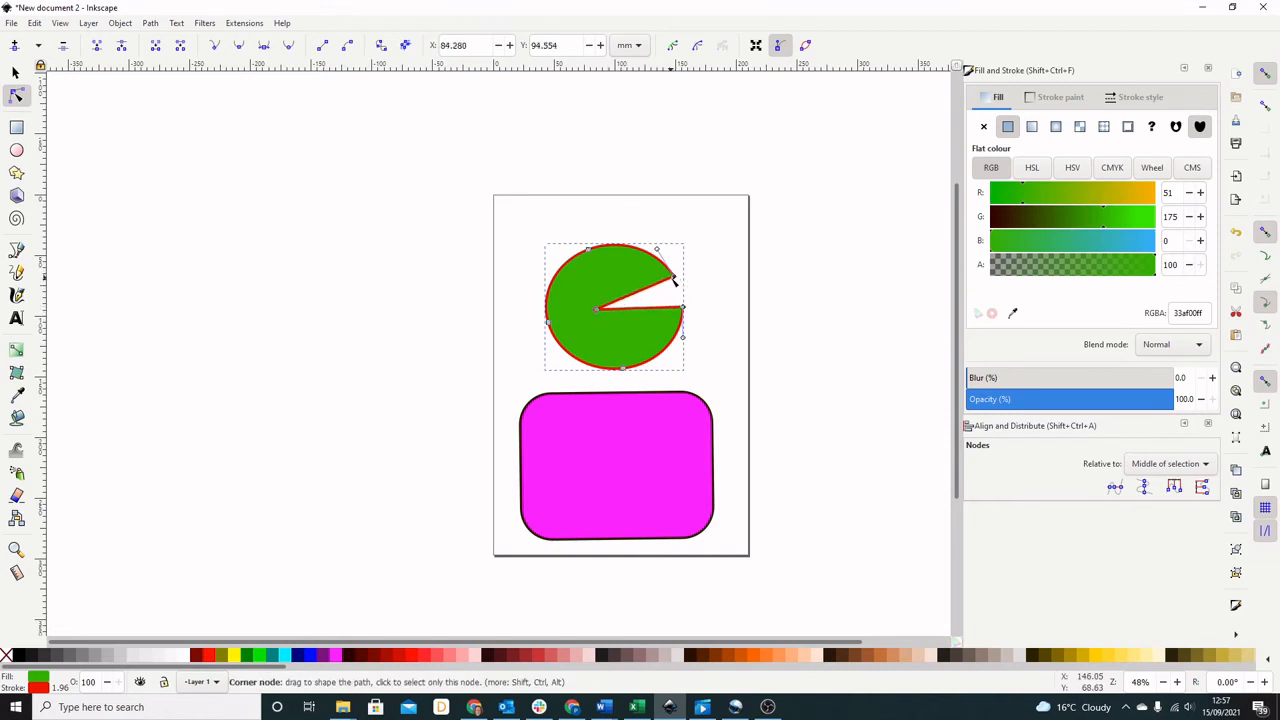
drag(675, 282, 648, 183)
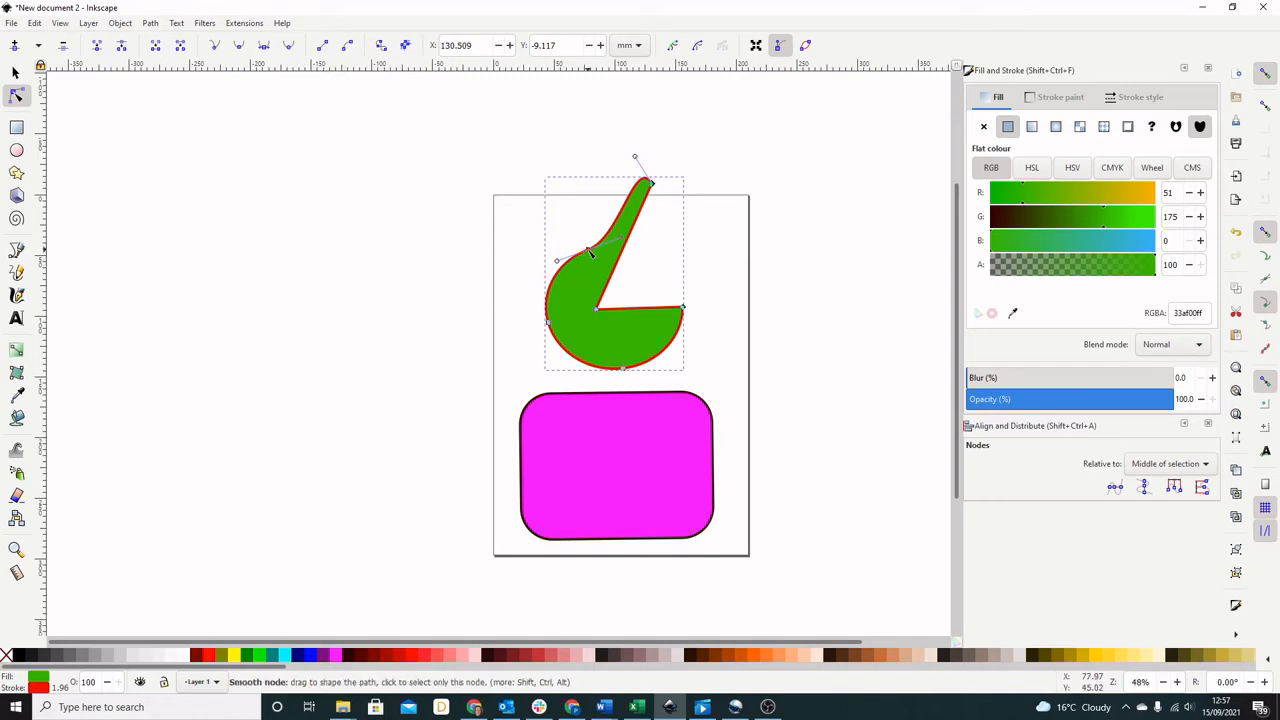
Insert a node midway between the two uppermost nodes of the green path, and shift all three nodes slightly up and to the left
click(590, 253)
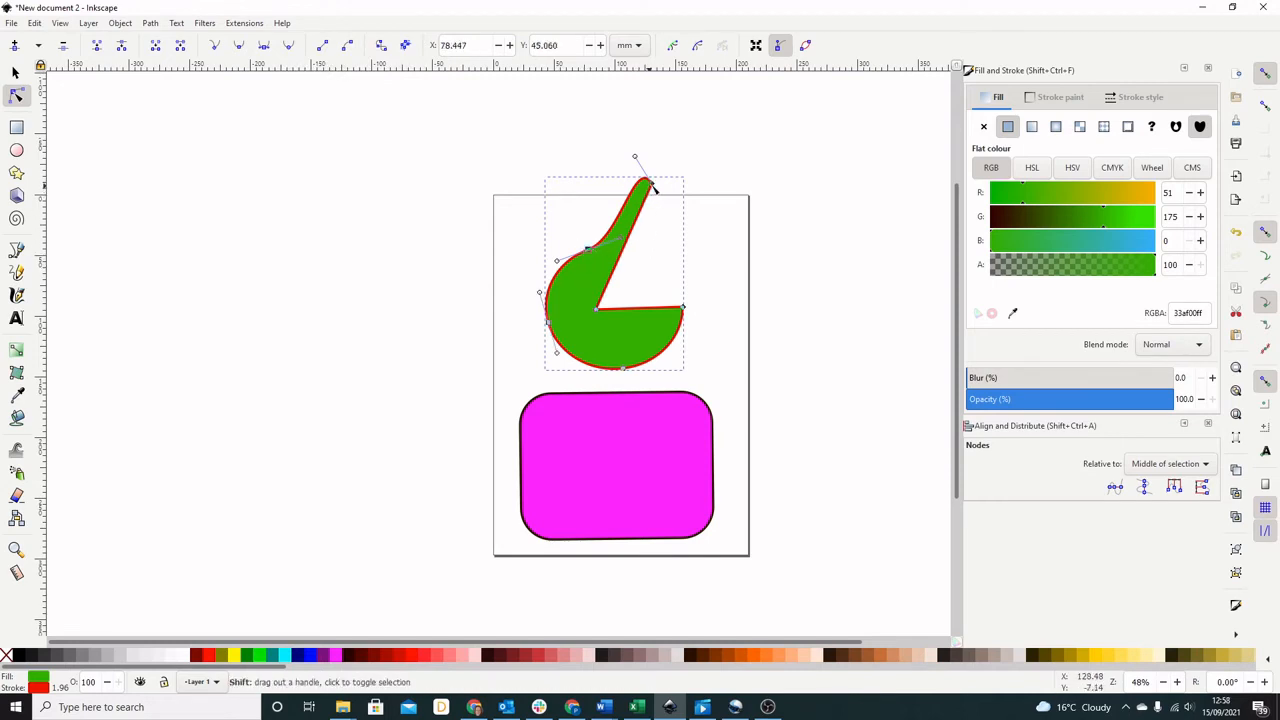
shift+click(650, 185)
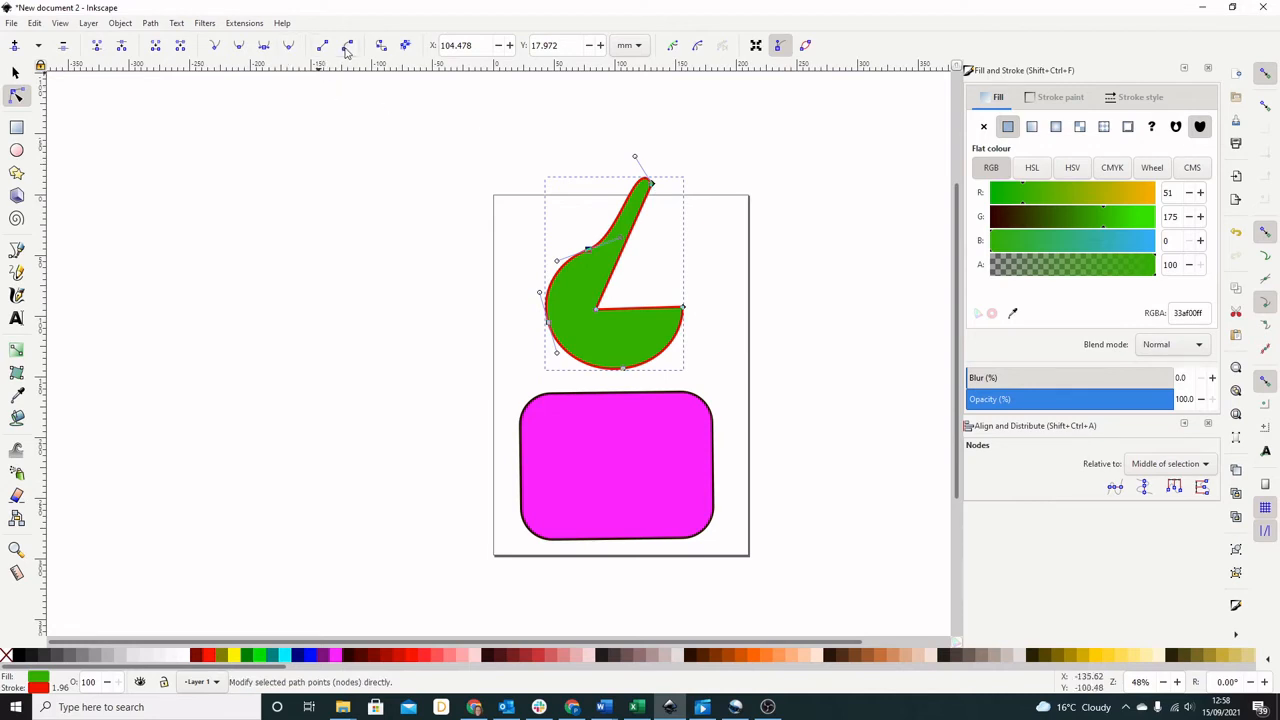
click(14, 46)
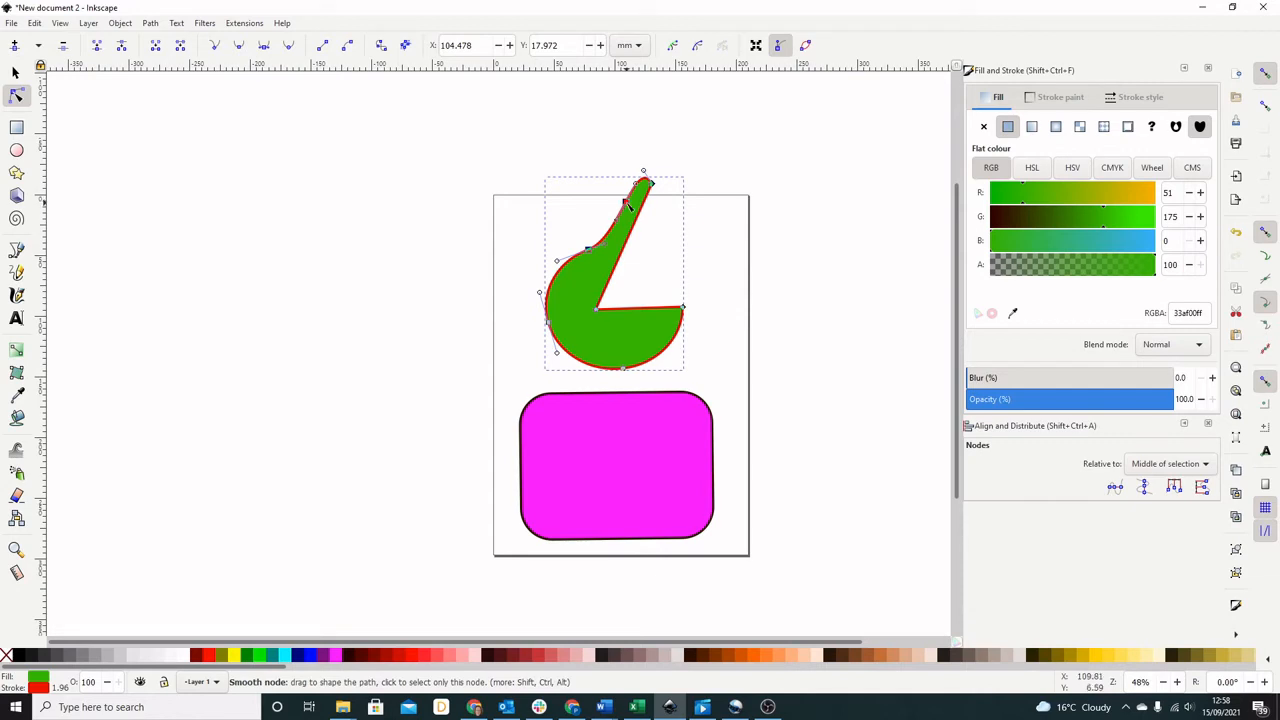
drag(627, 204, 611, 194)
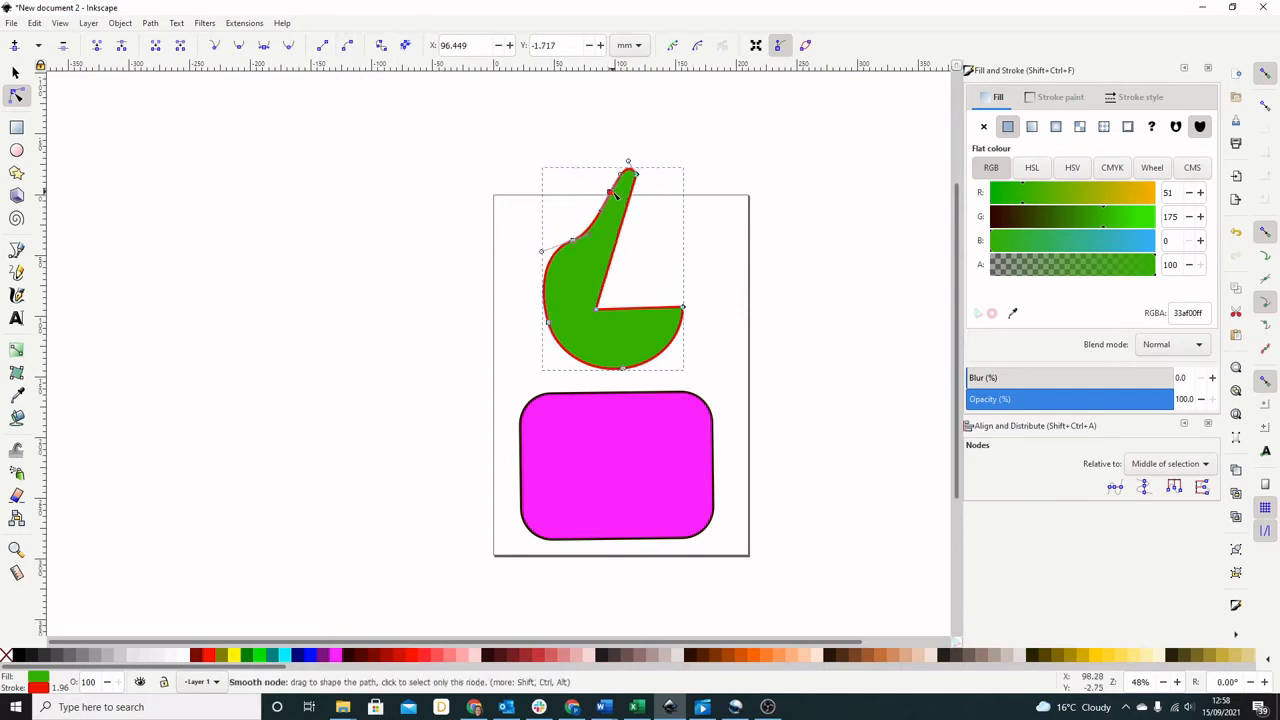
Move the inserted node alone to about X 42, Y -7 mm, and lengthen its upper handle to bulge the top curve
drag(614, 194, 543, 186)
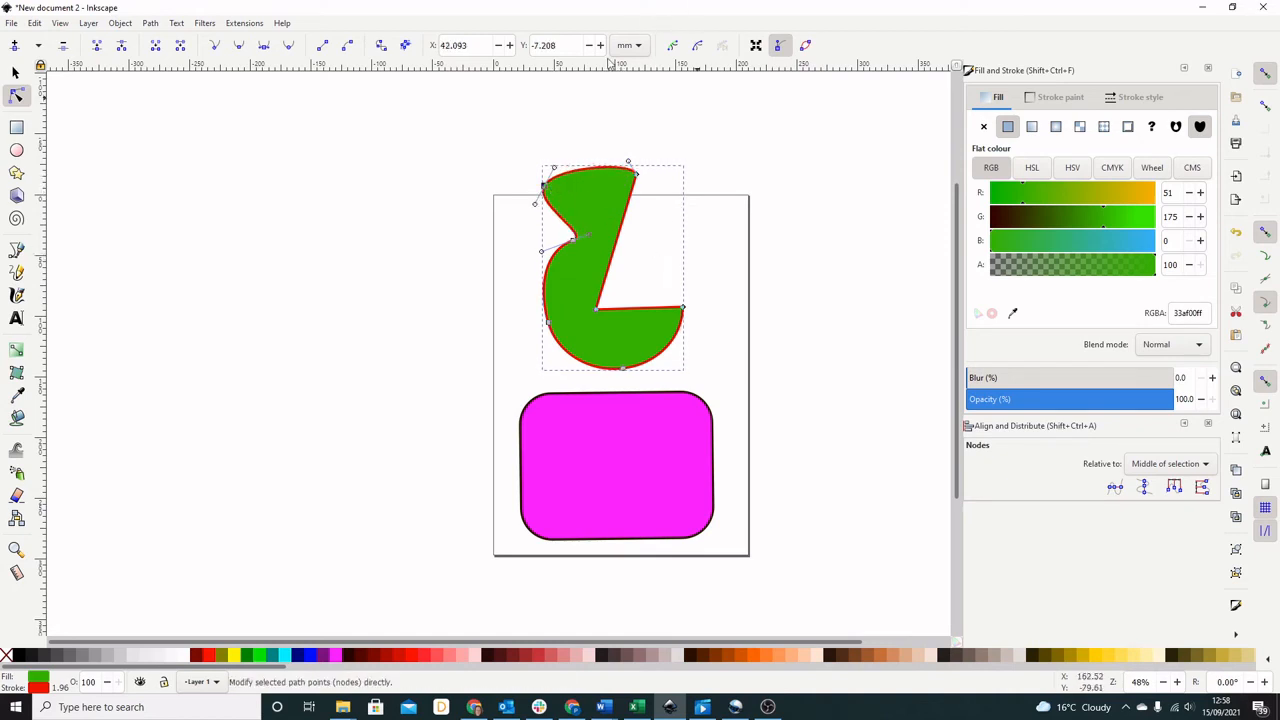
drag(554, 168, 599, 124)
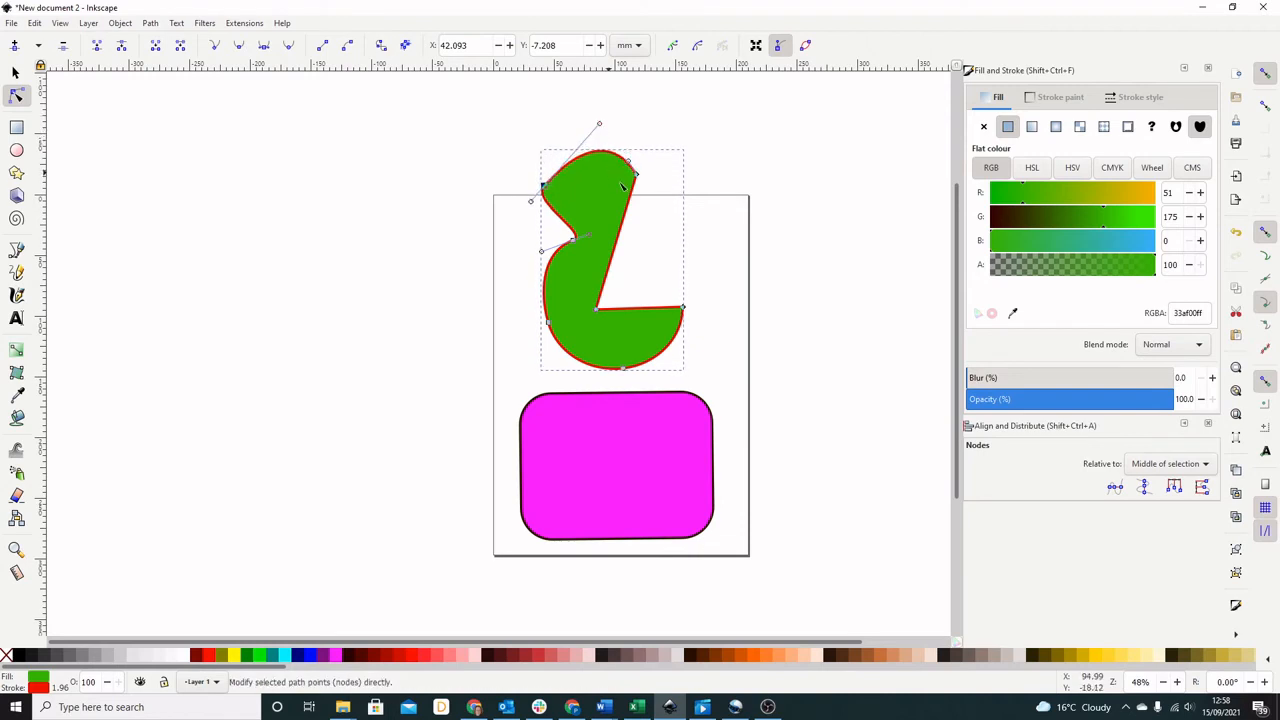